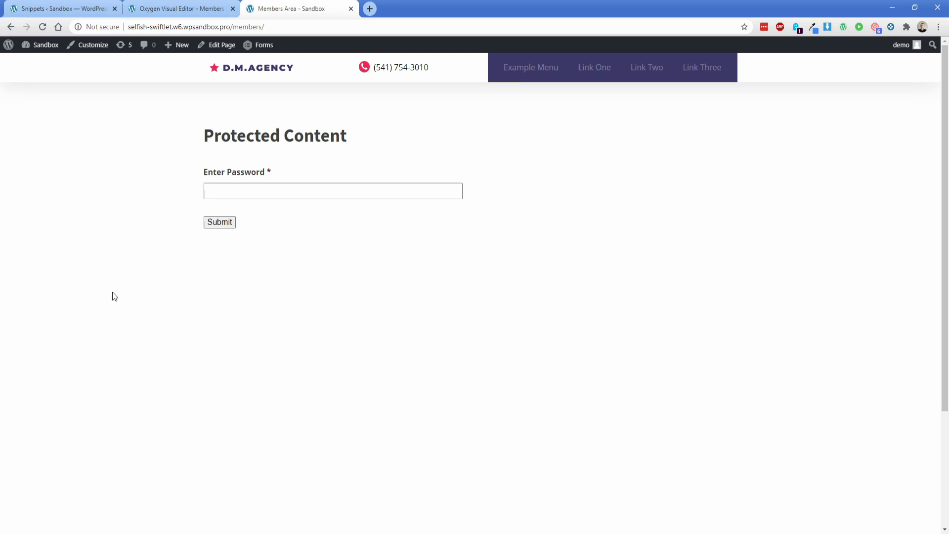
Step: Submit the members password on the Members page and check the unlocked PDFs and Email Templates content
click(222, 193)
text(letm)
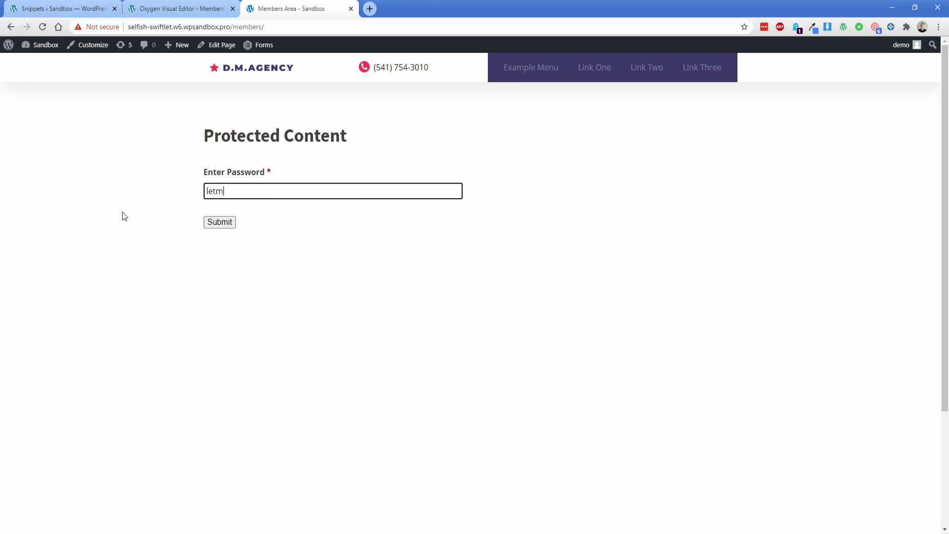
text(ein)
key(Return)
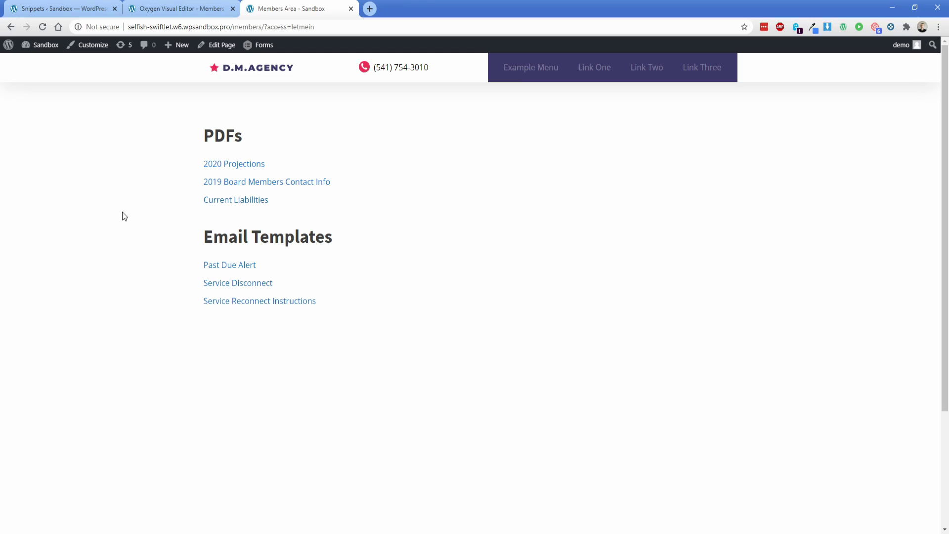
drag(264, 27, 331, 26)
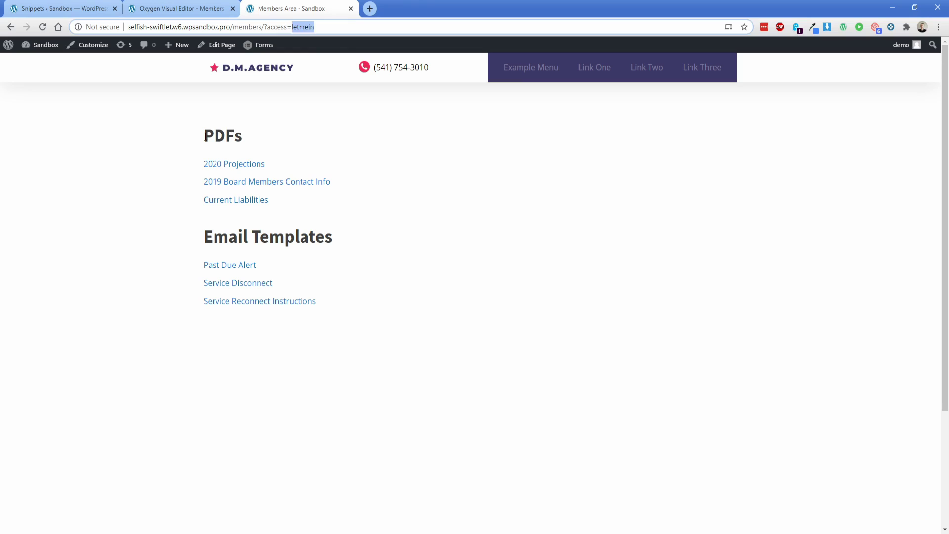
drag(205, 135, 335, 291)
click(335, 292)
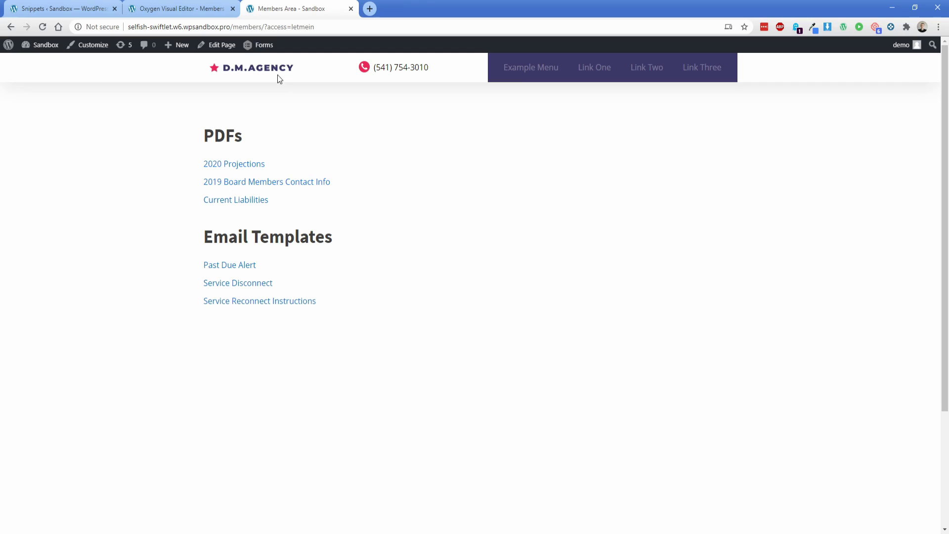
Step: Remove the access parameter from the address and reload the Members page
drag(265, 27, 385, 23)
key(BackSpace)
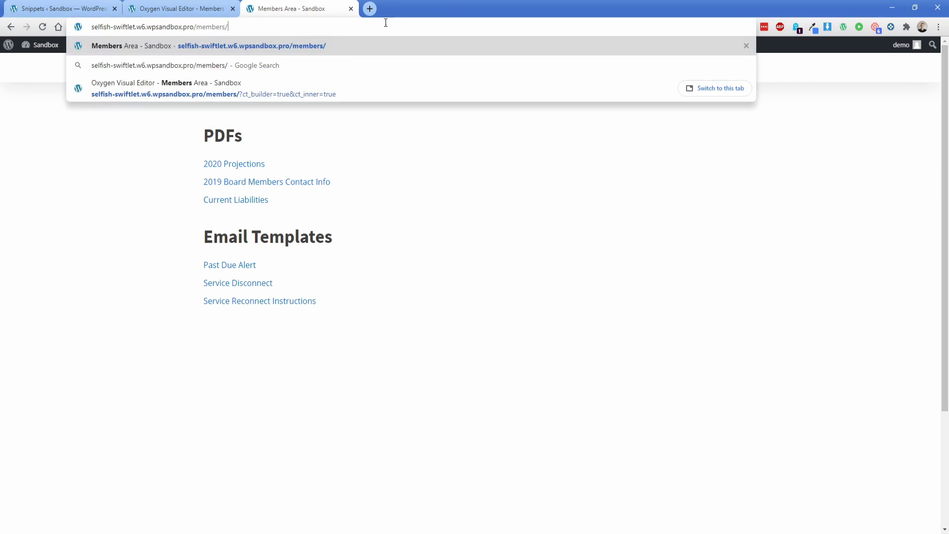
key(Return)
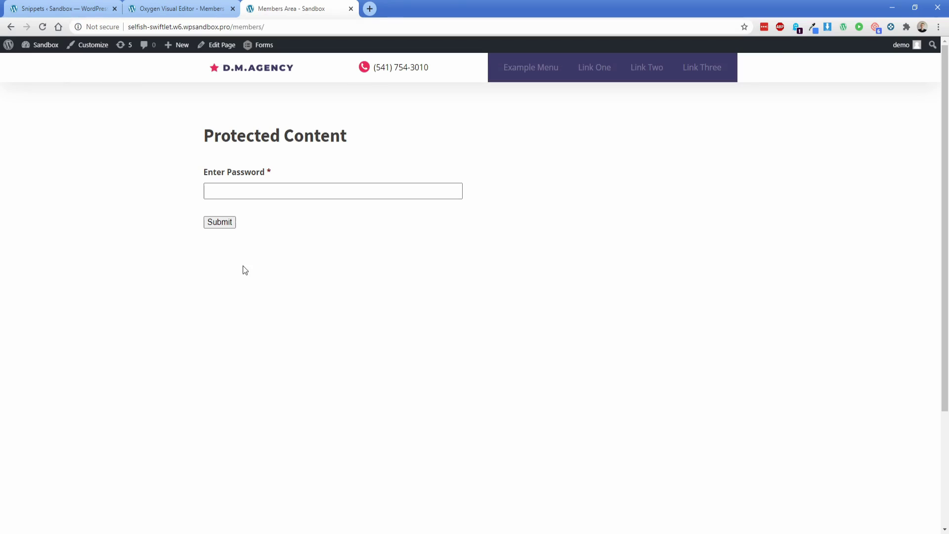
Step: In the visual editor, inspect the password form section (#2) and the protected links section (#7)
click(218, 9)
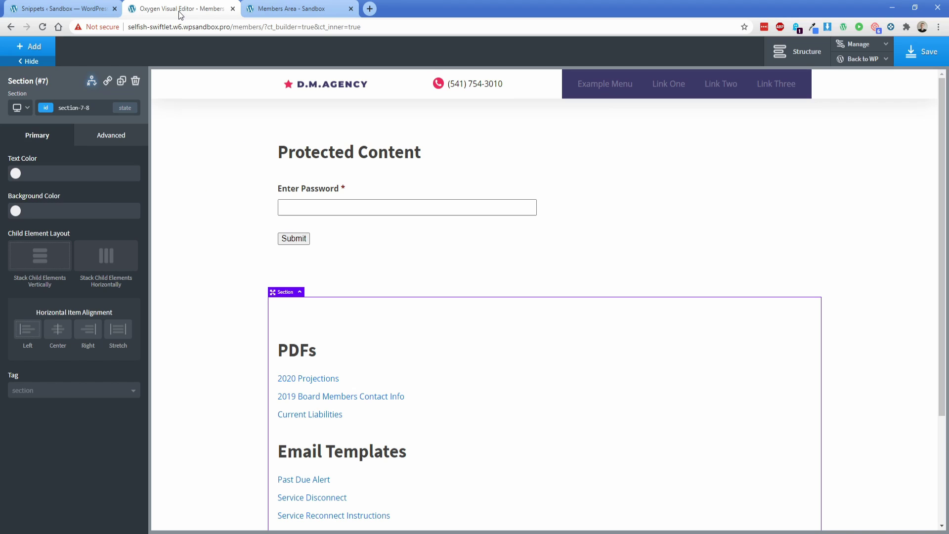
click(239, 179)
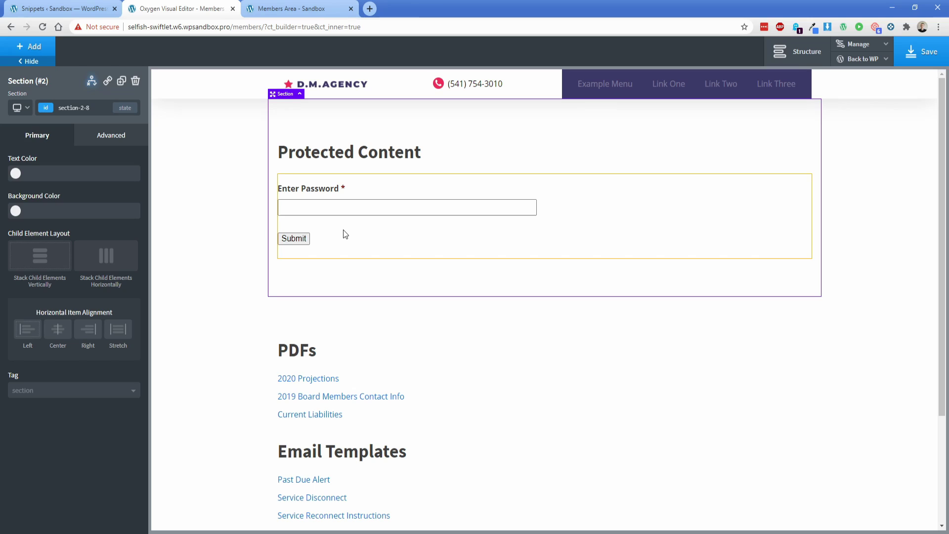
scroll(249, 306, down, 2)
click(248, 301)
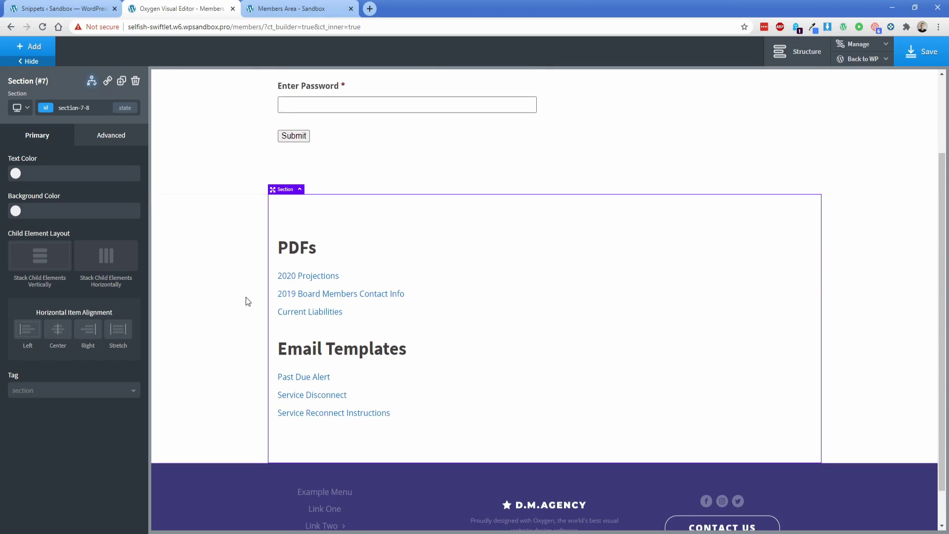
scroll(247, 301, up, 2)
click(235, 219)
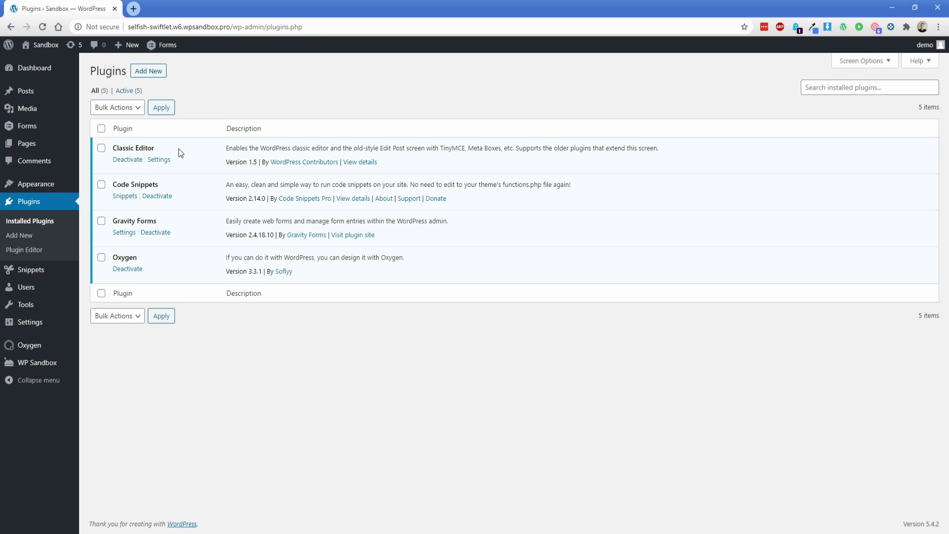
Step: Upload and import the hide-content (Conditions) snippet JSON file, then activate it from All Snippets
mouse_move(35, 273)
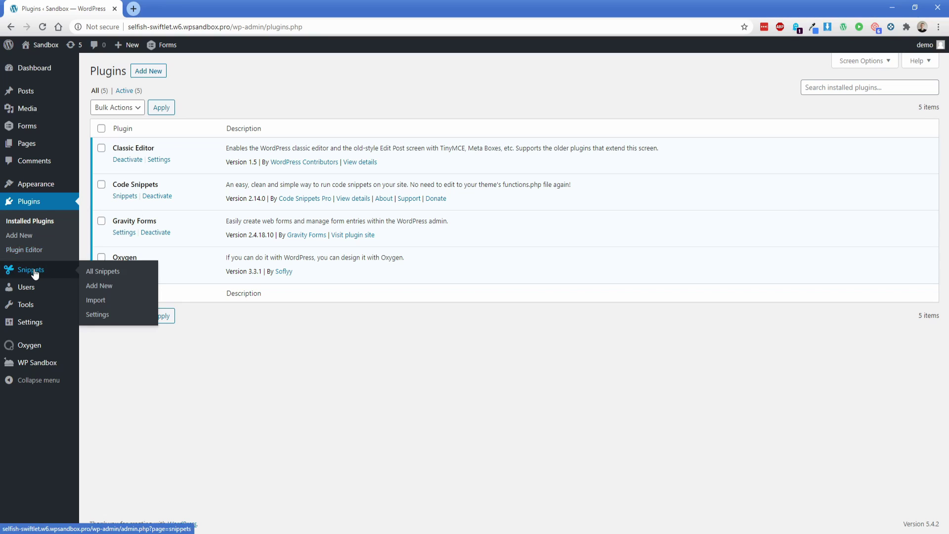
click(98, 301)
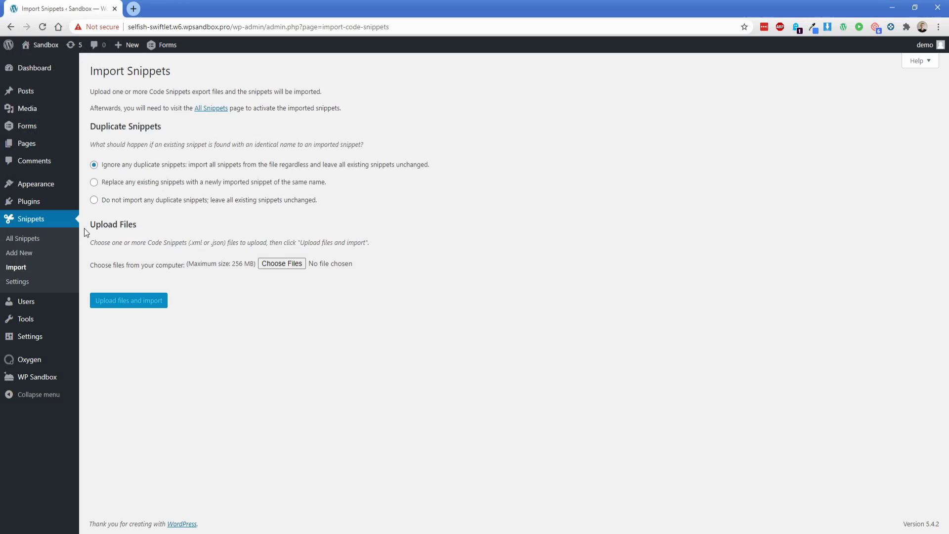
click(286, 265)
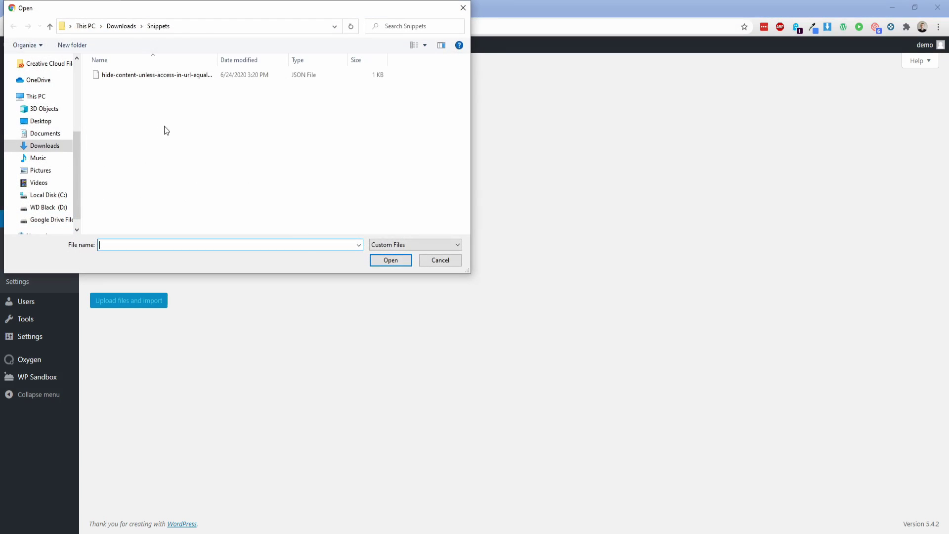
click(142, 76)
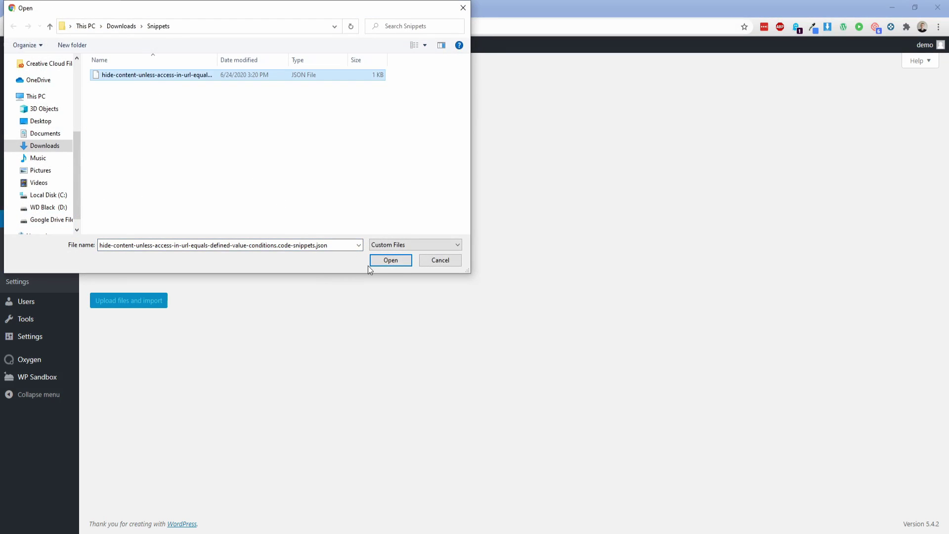
click(390, 261)
click(133, 301)
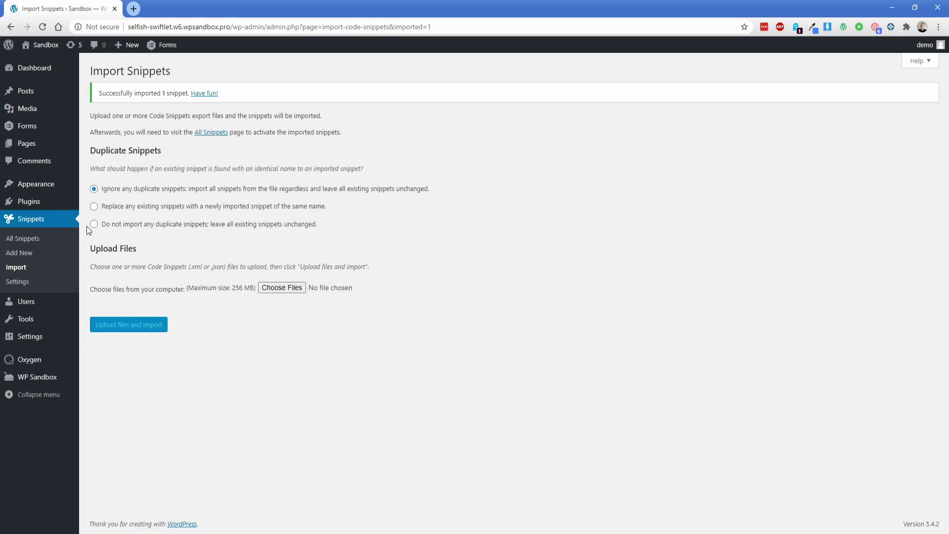
click(209, 96)
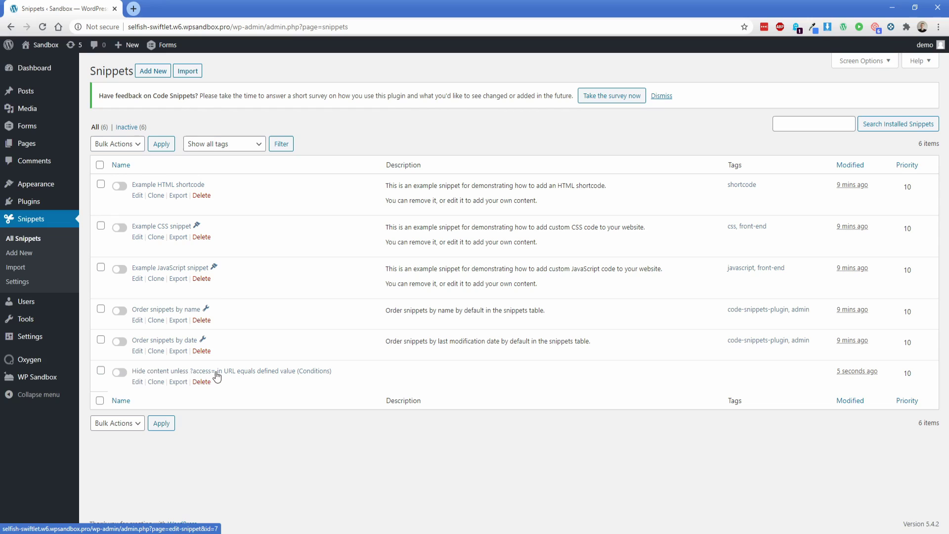
click(119, 372)
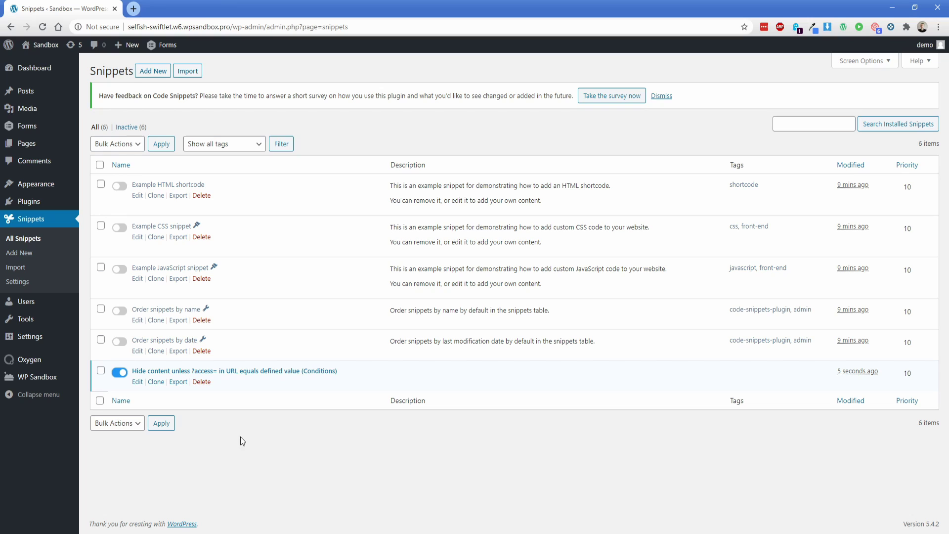
Step: Create a new Gravity Forms form titled 'Members access'
mouse_move(25, 132)
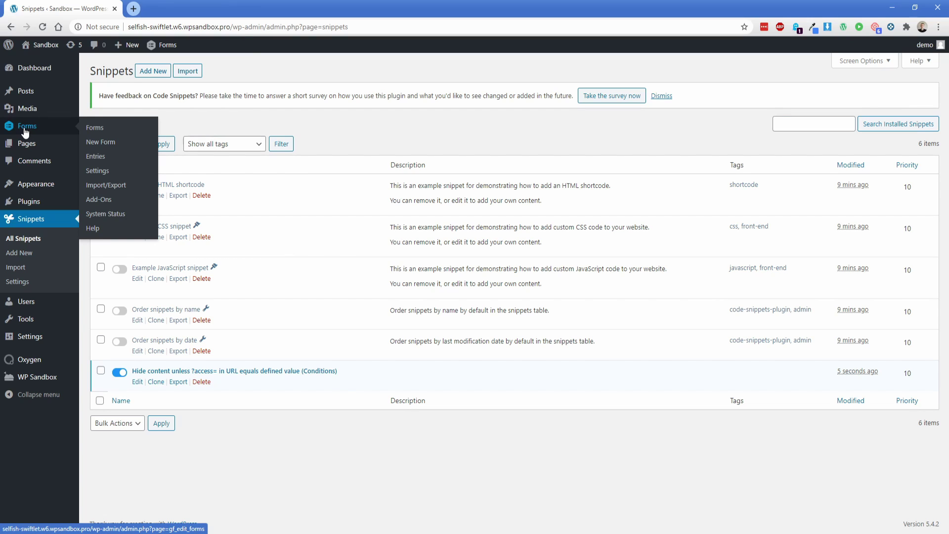
click(101, 143)
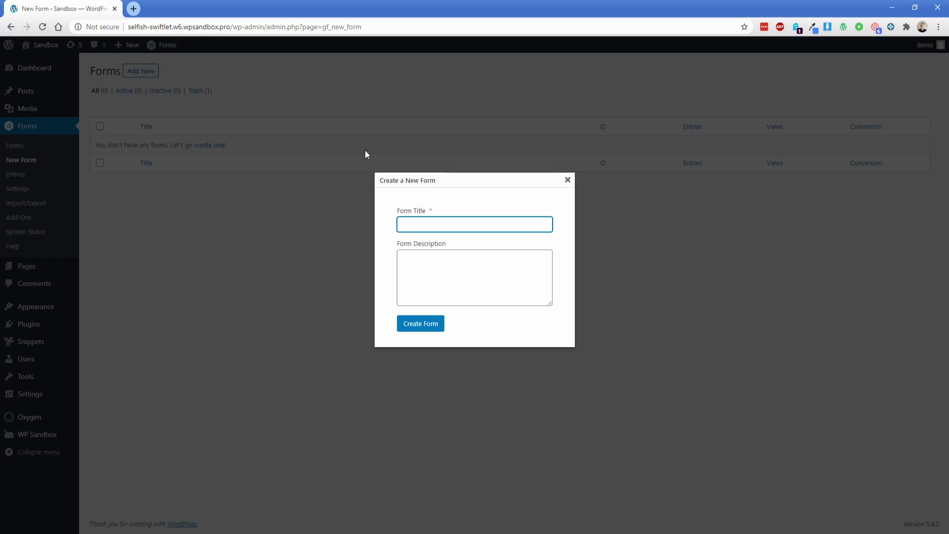
text(Members access)
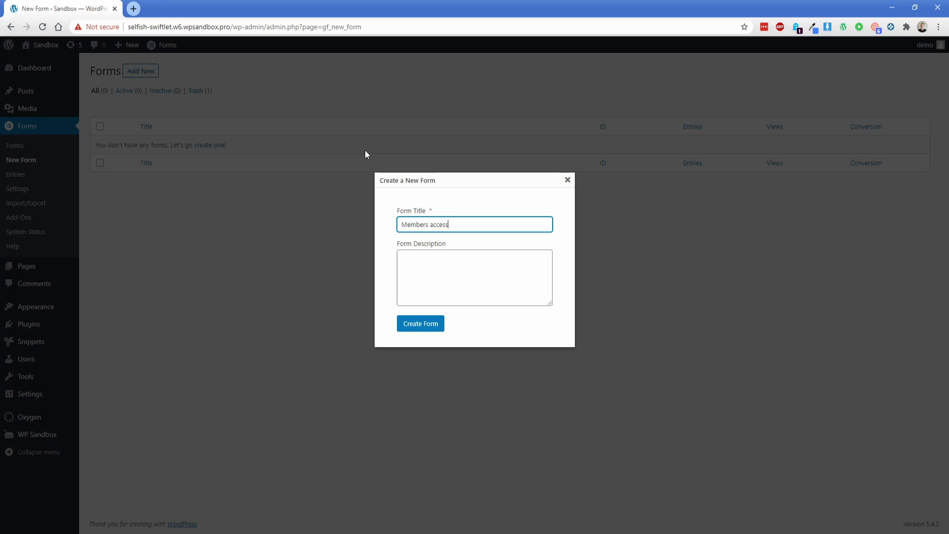
click(404, 323)
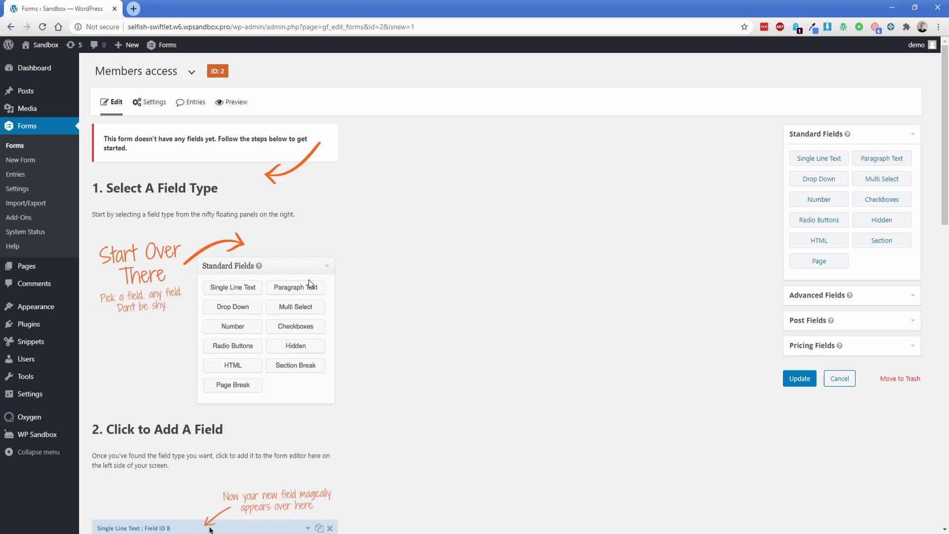
Step: Add a required Single Line Text field labelled 'Enter Password' and save the form
click(812, 162)
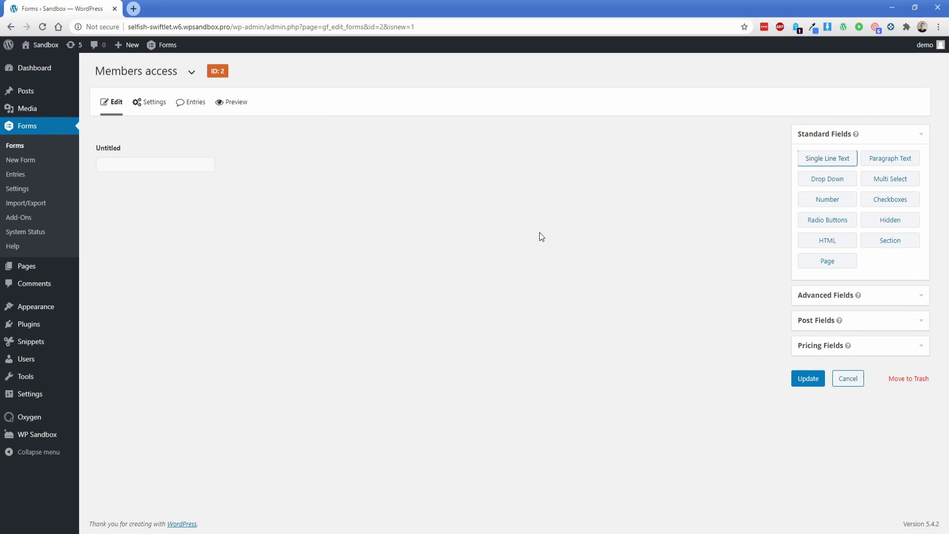
click(267, 167)
double_click(144, 235)
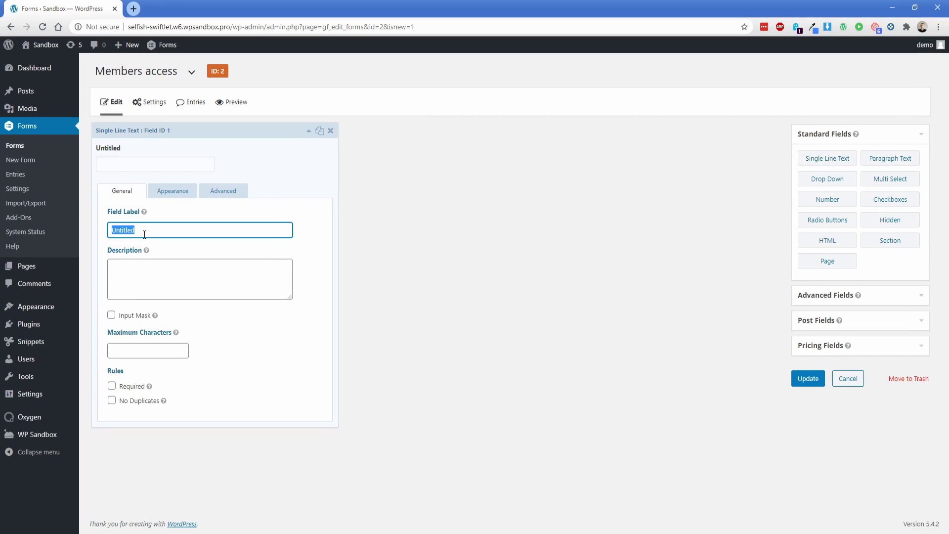
text(Enter Password)
click(111, 385)
click(807, 379)
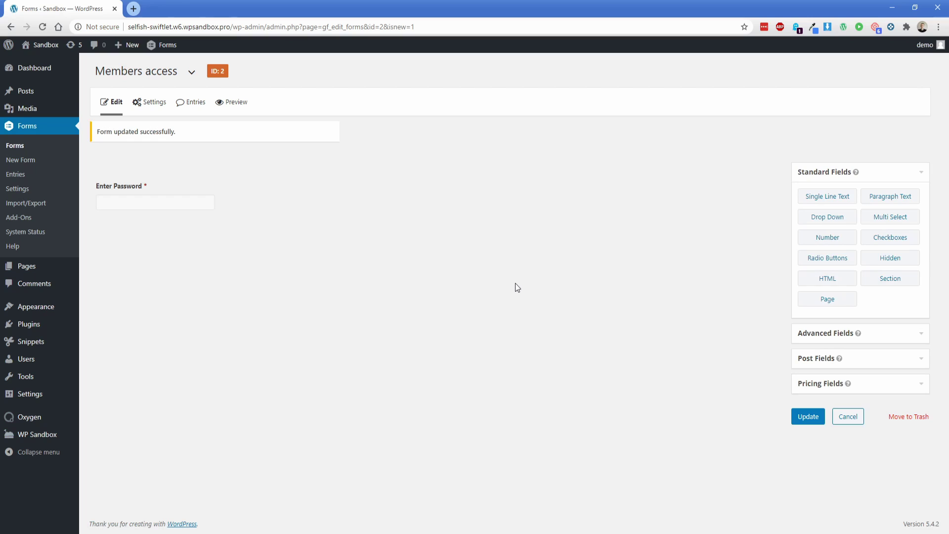
Step: Switch the Members access default confirmation to Redirect and open All Pages in a new tab
mouse_move(145, 112)
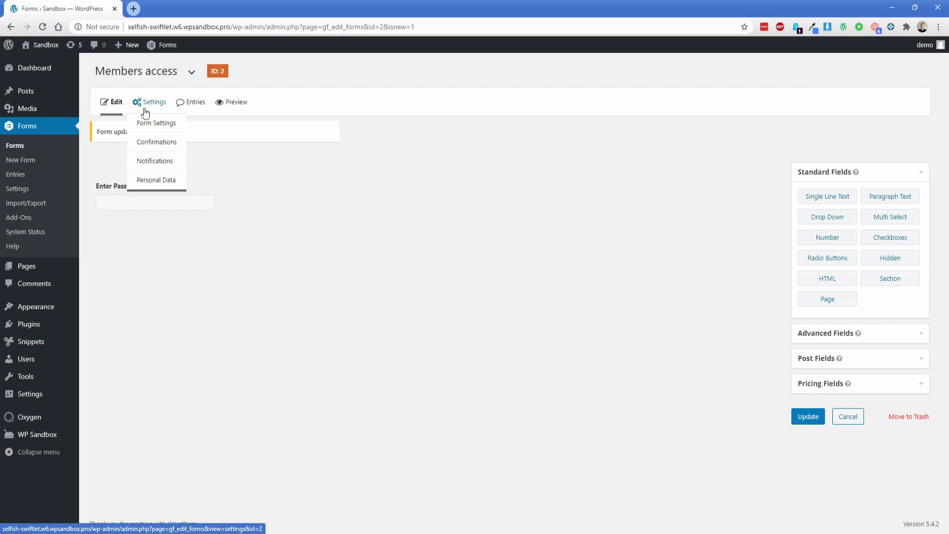
click(149, 141)
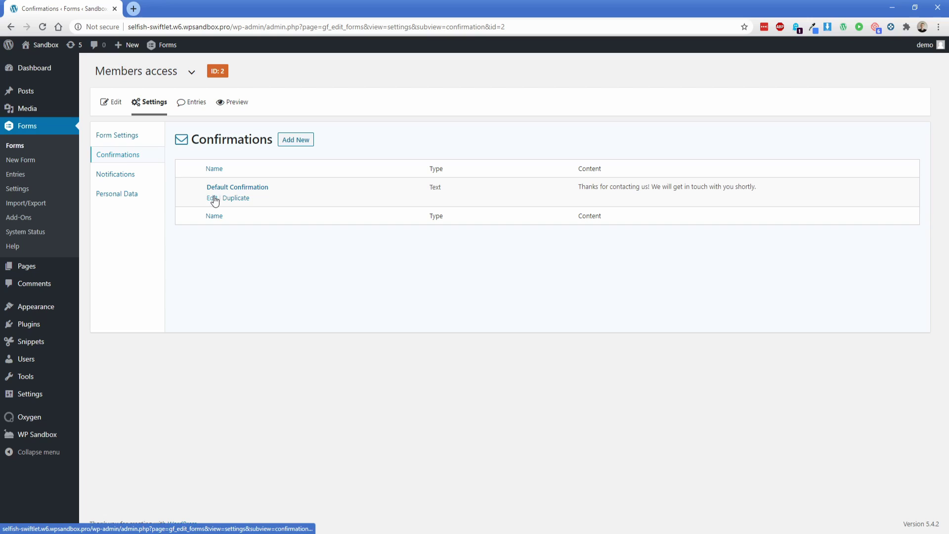
click(213, 199)
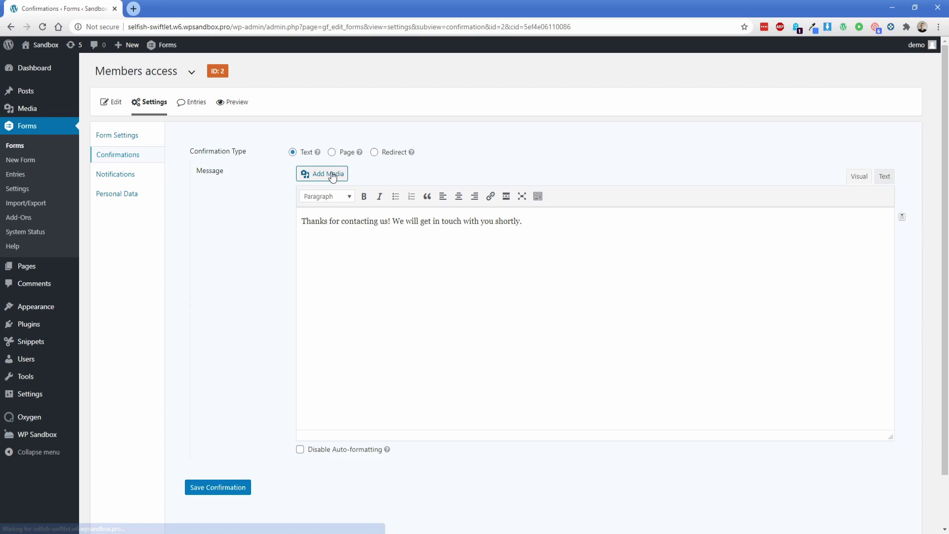
click(374, 153)
click(331, 173)
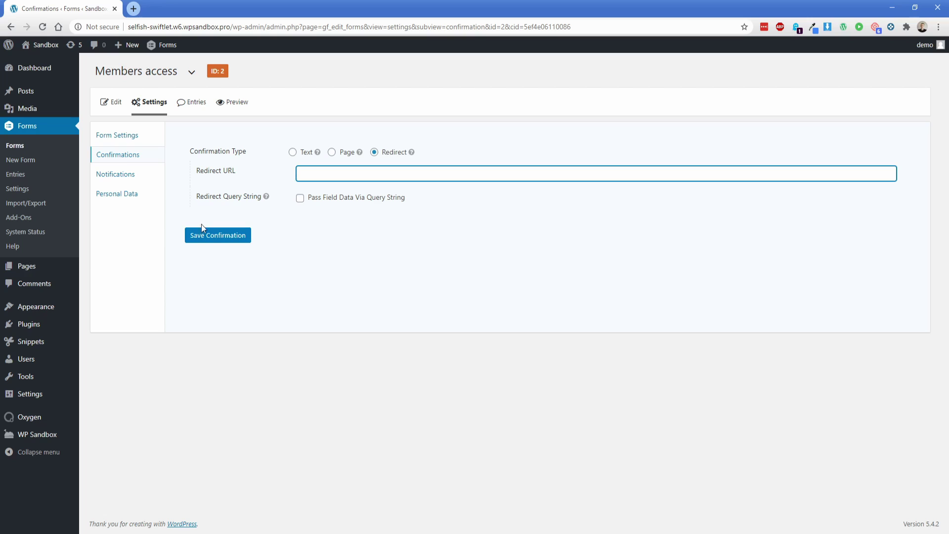
mouse_move(31, 269)
click(96, 272)
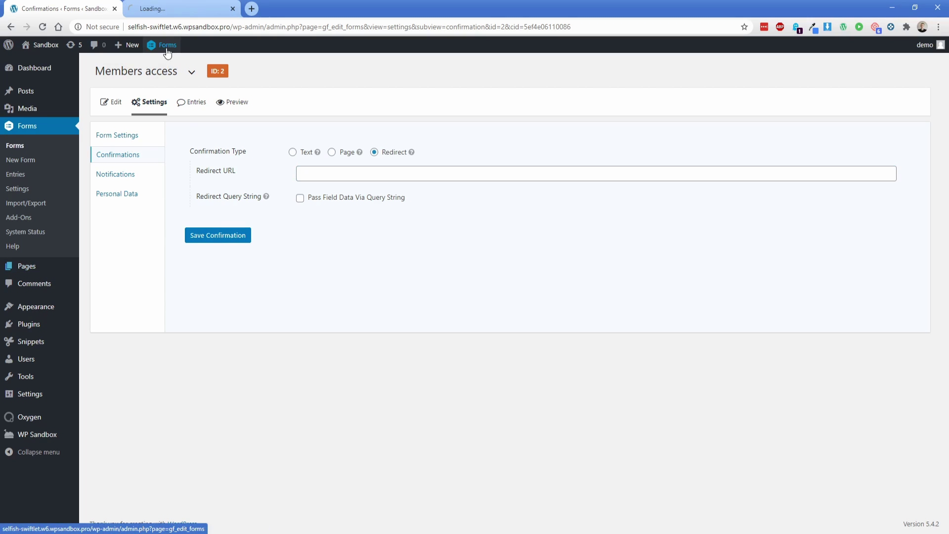
Step: Copy the Members Area page address and paste it as the confirmation's Redirect URL
click(174, 11)
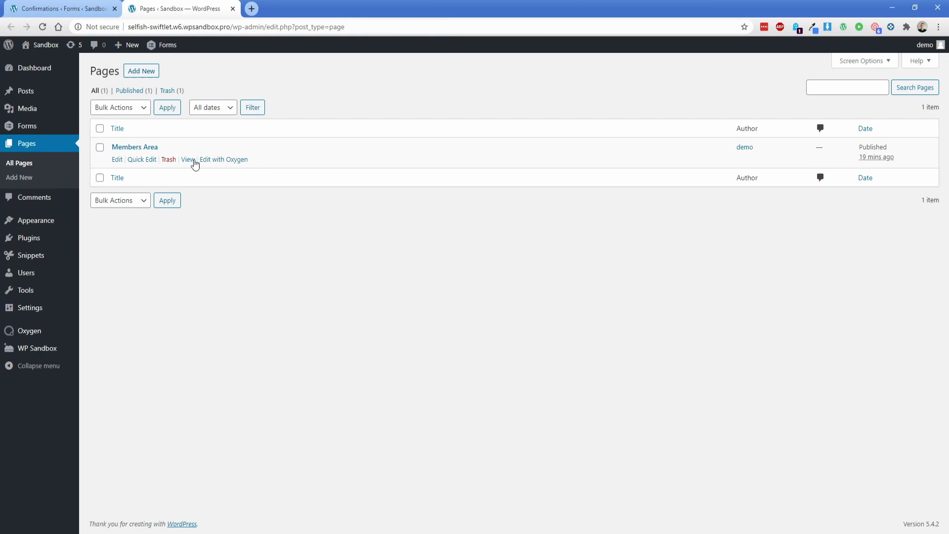
right_click(190, 163)
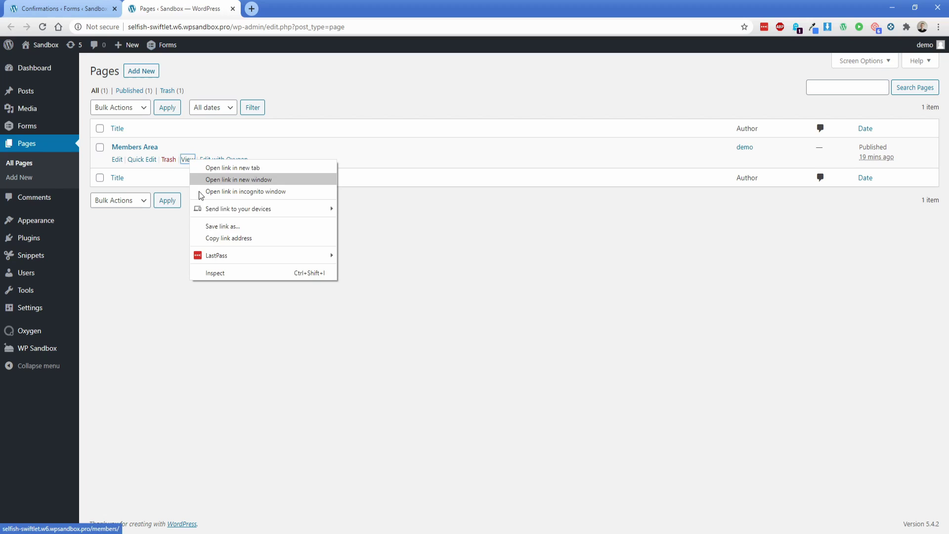
click(228, 238)
click(63, 8)
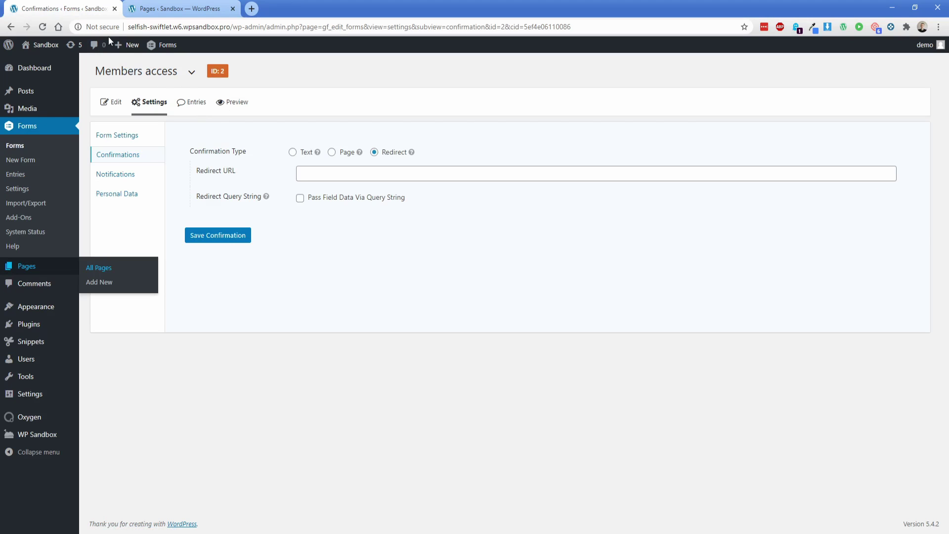
click(315, 179)
key(ctrl+v)
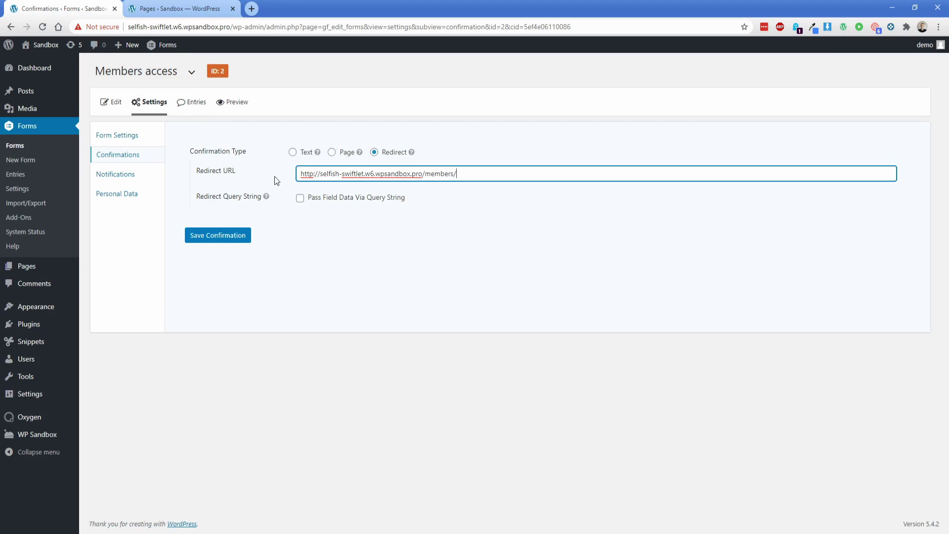
Step: Pass field data via query string as access={Enter Password:1} and save the confirmation
click(301, 199)
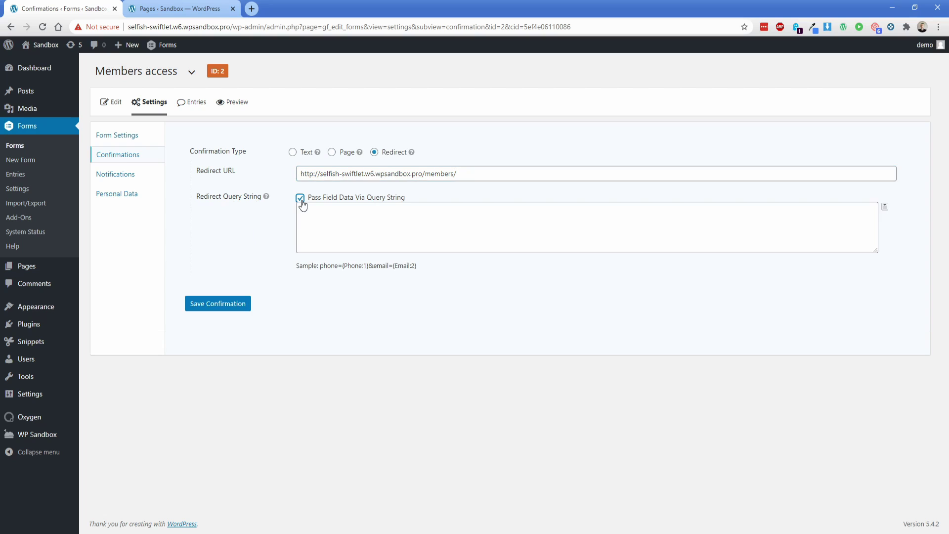
click(345, 235)
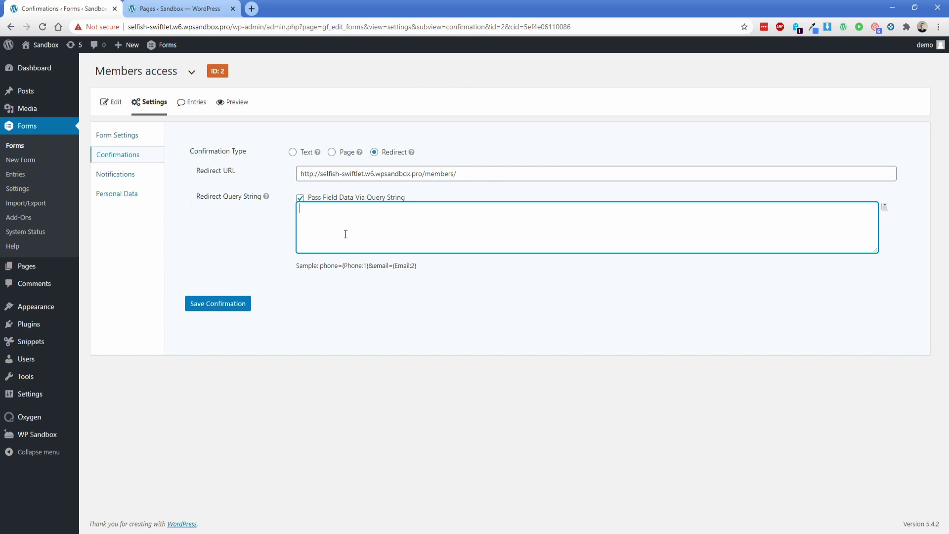
text(access=)
click(885, 206)
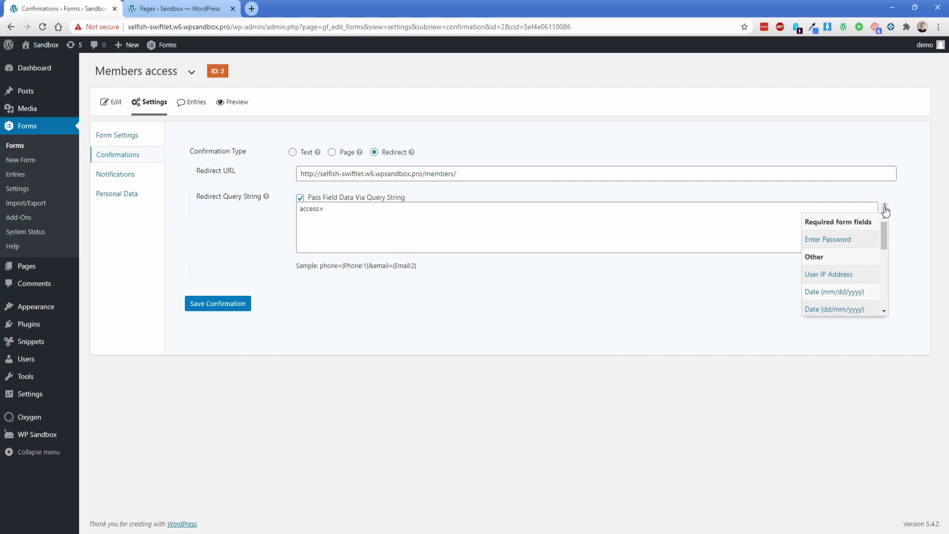
click(828, 240)
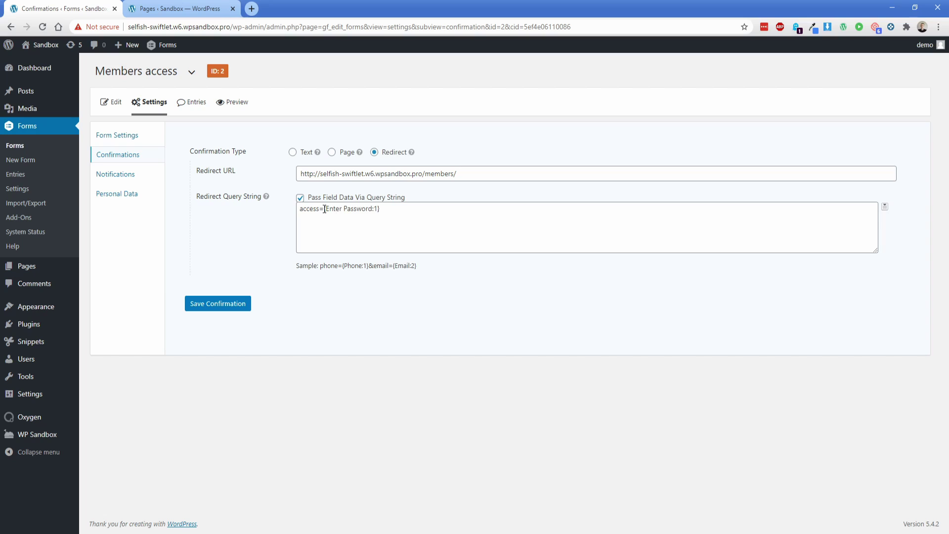
drag(324, 209, 383, 209)
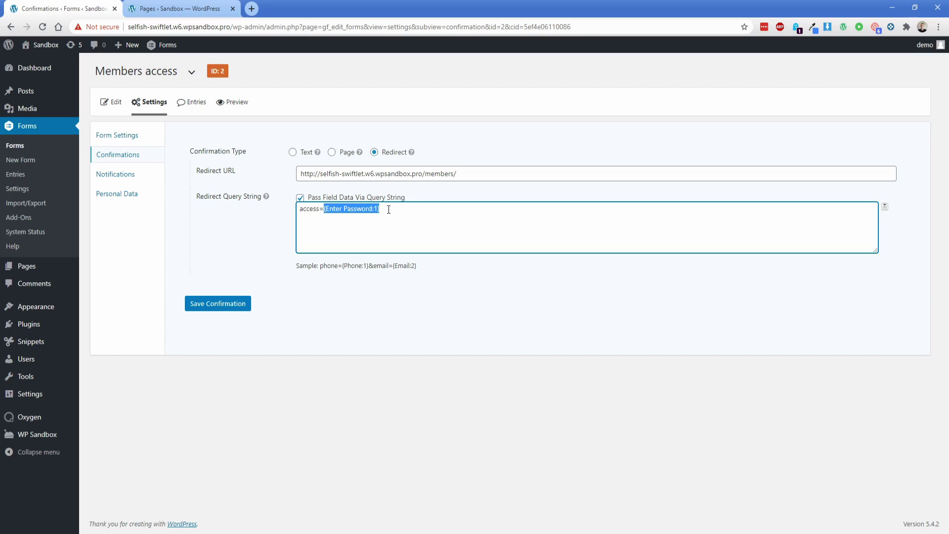
click(388, 209)
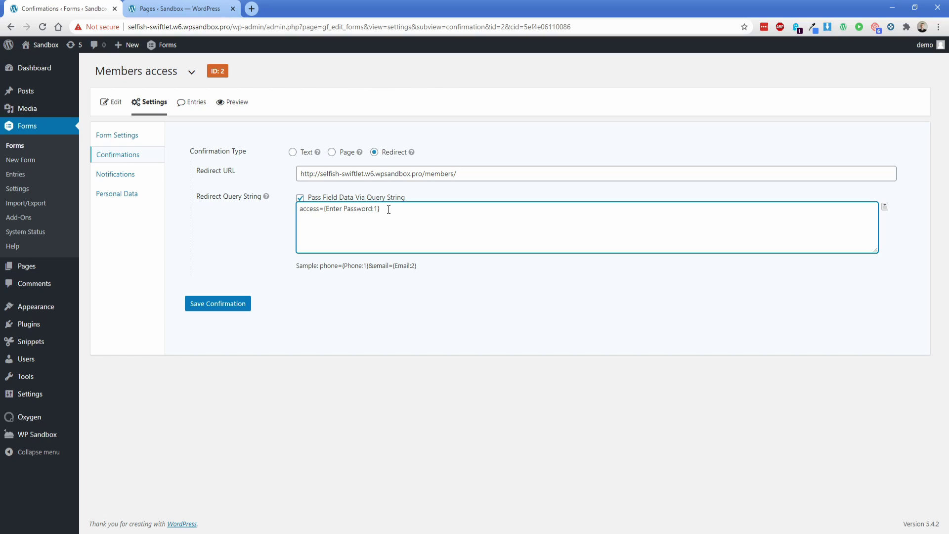
drag(323, 209, 381, 209)
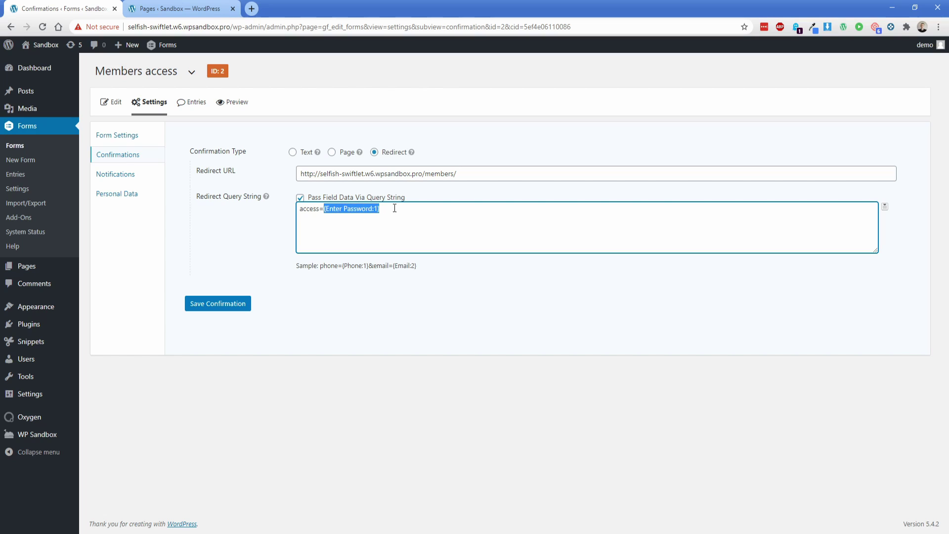
click(389, 209)
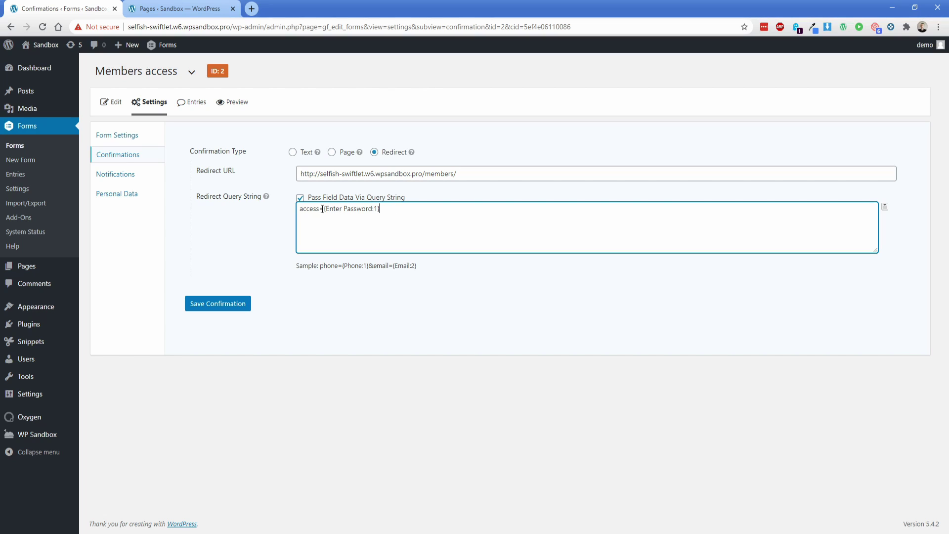
drag(323, 209, 392, 209)
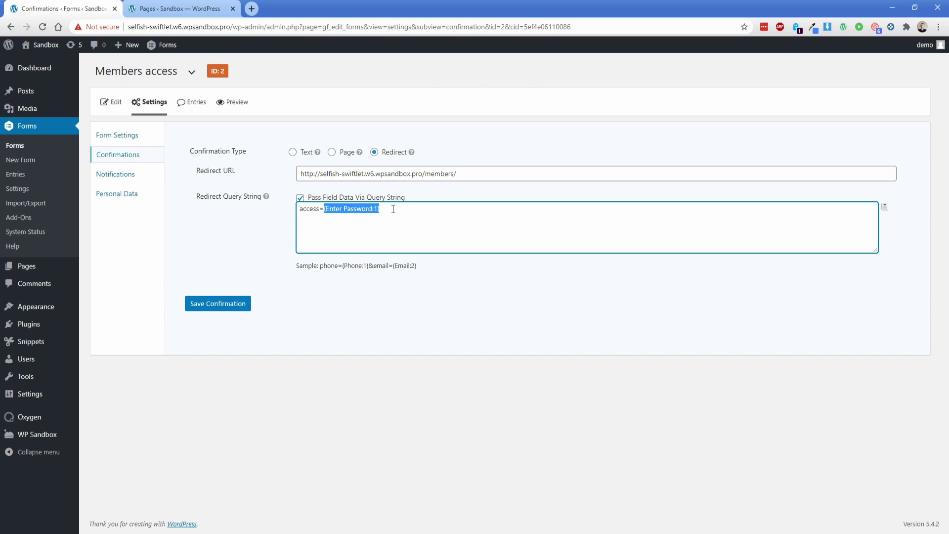
click(393, 209)
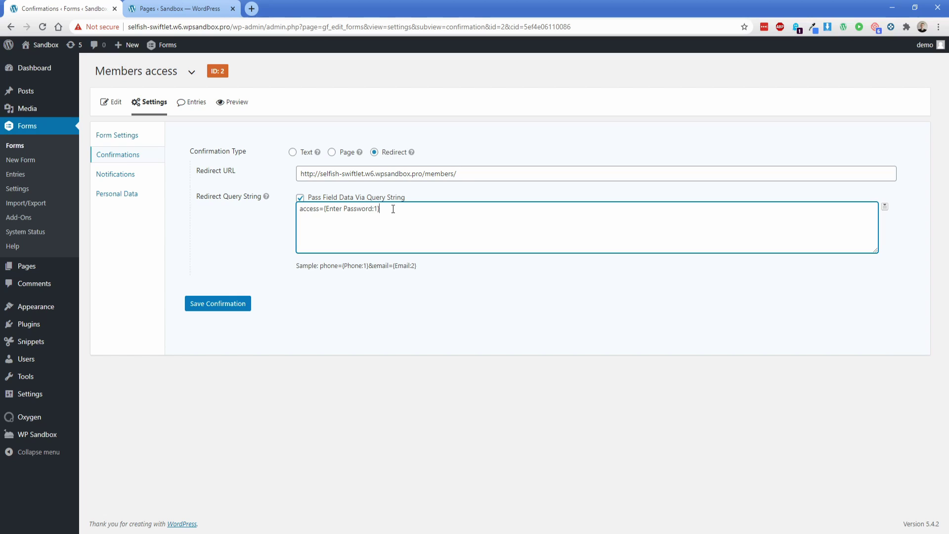
click(237, 304)
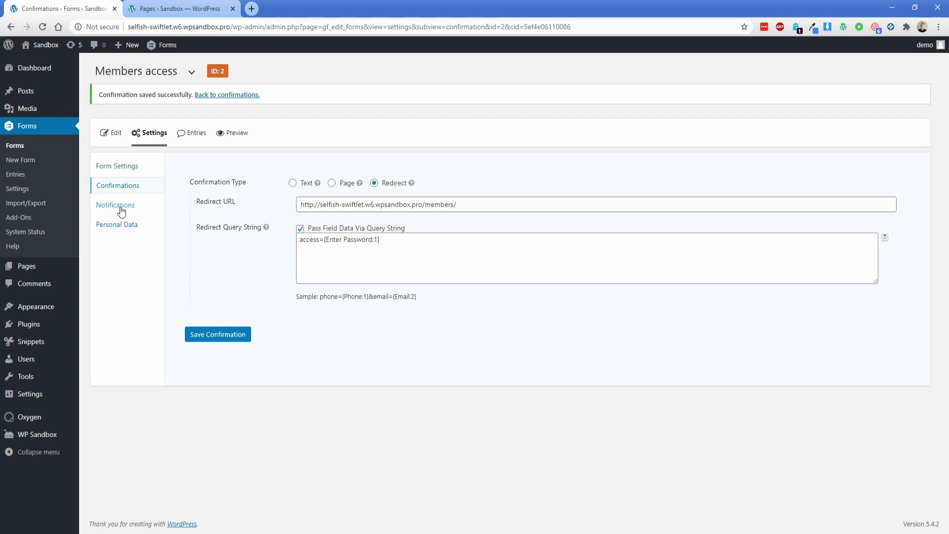
Step: Delete the form's Admin Notification
click(118, 206)
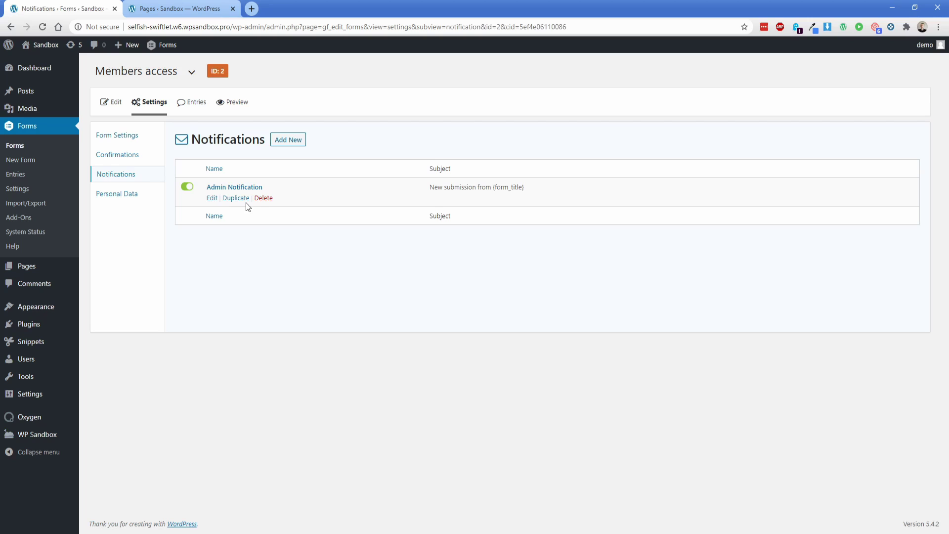
click(263, 198)
click(523, 95)
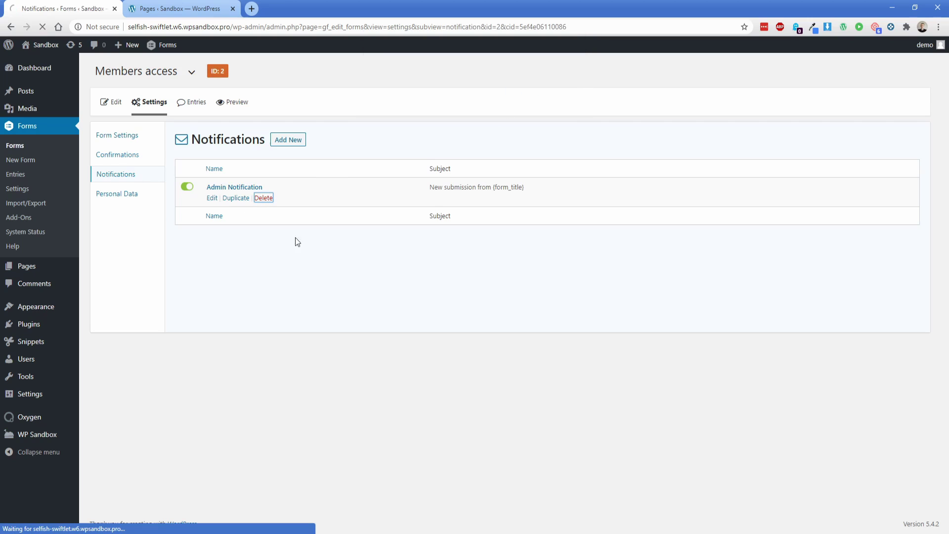
click(178, 9)
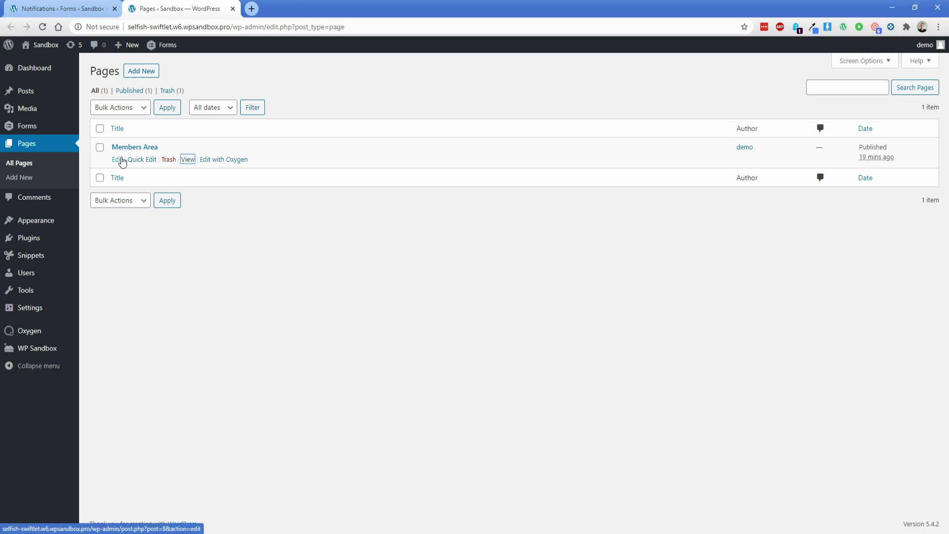
Step: Open Members Area in Oxygen and expand both sections in the Structure panel
click(208, 160)
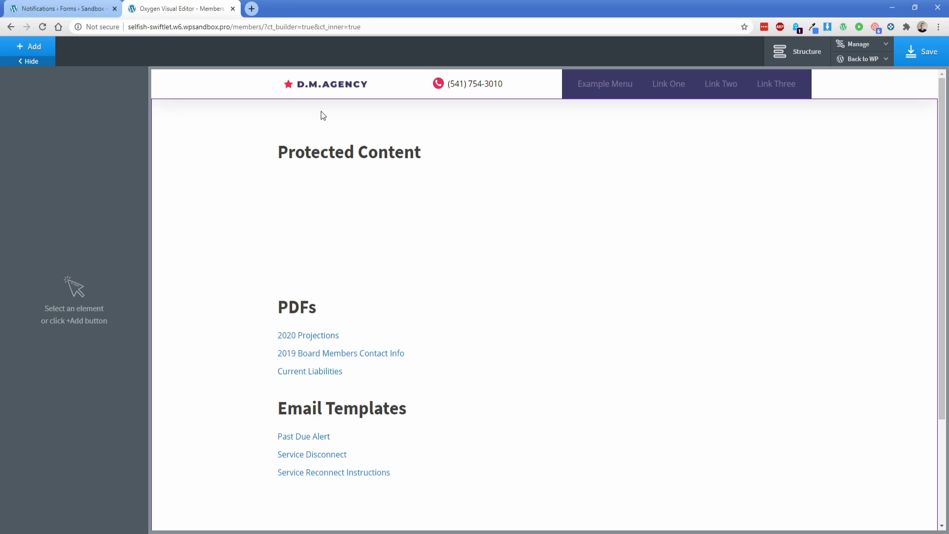
click(797, 51)
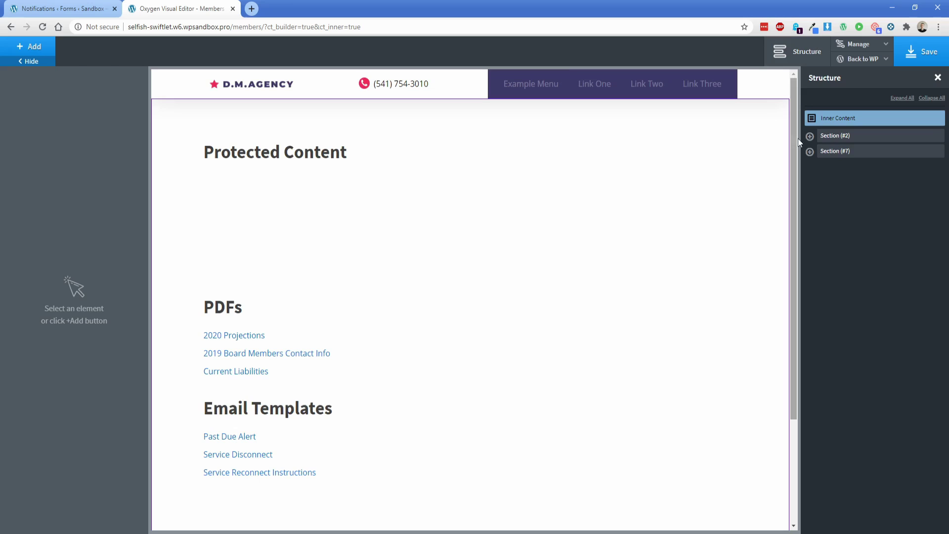
click(809, 136)
click(809, 183)
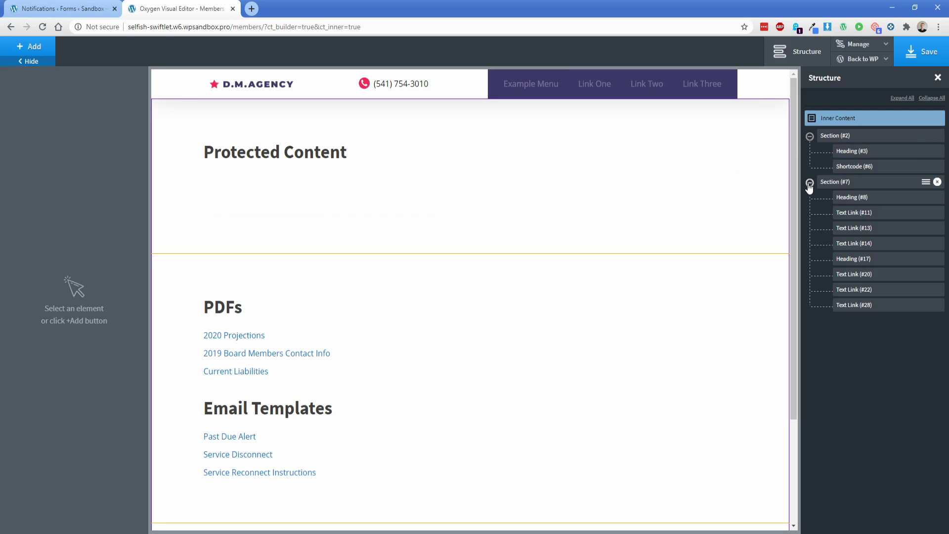
Step: Inspect the first section, Protected Content heading, form shortcode and PDFs/Email Templates section
click(829, 143)
click(298, 155)
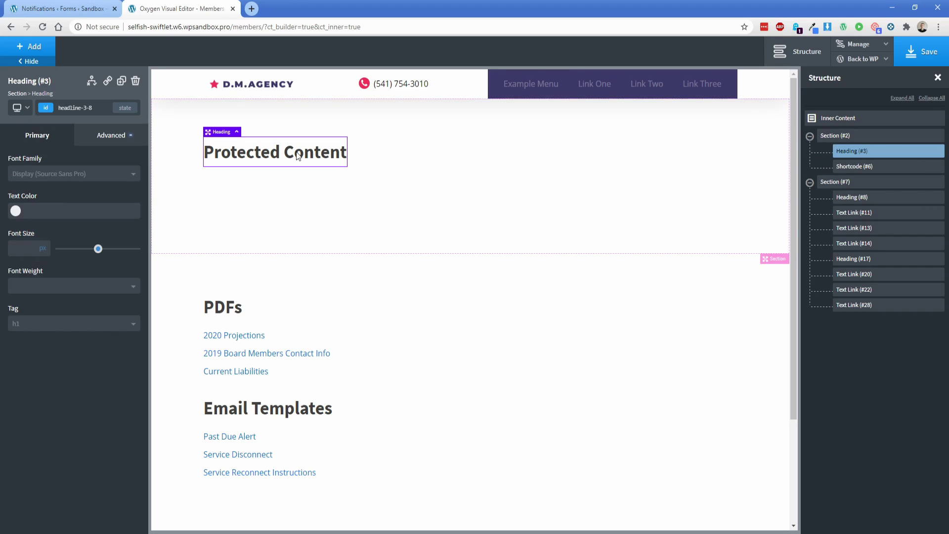
click(250, 201)
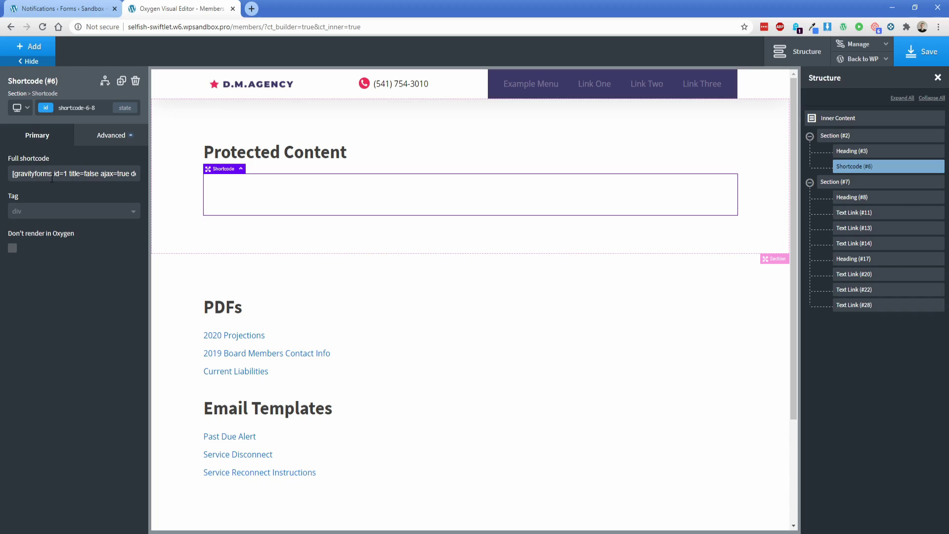
click(325, 275)
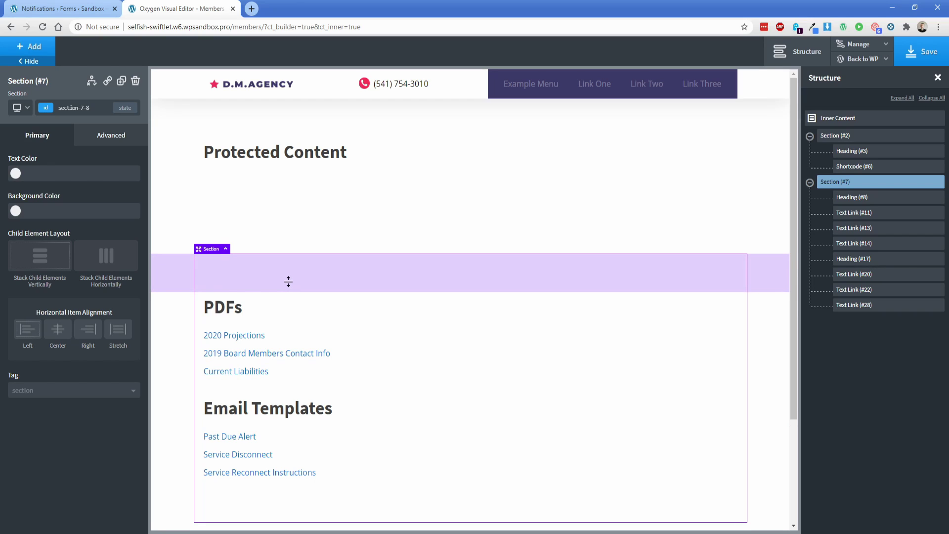
Step: Change the Protected Content shortcode from [gravityforms id=1] to id=2 to embed the Enter Password form
click(270, 198)
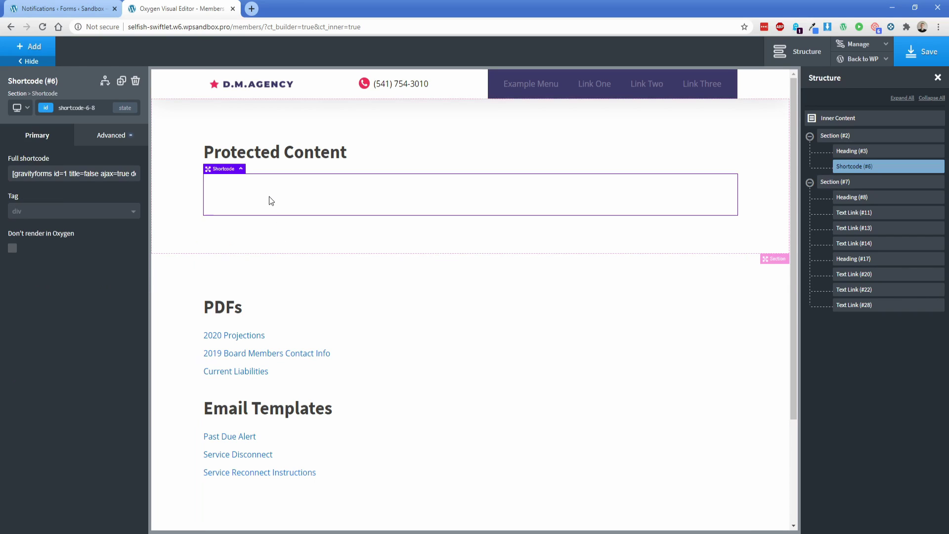
click(89, 9)
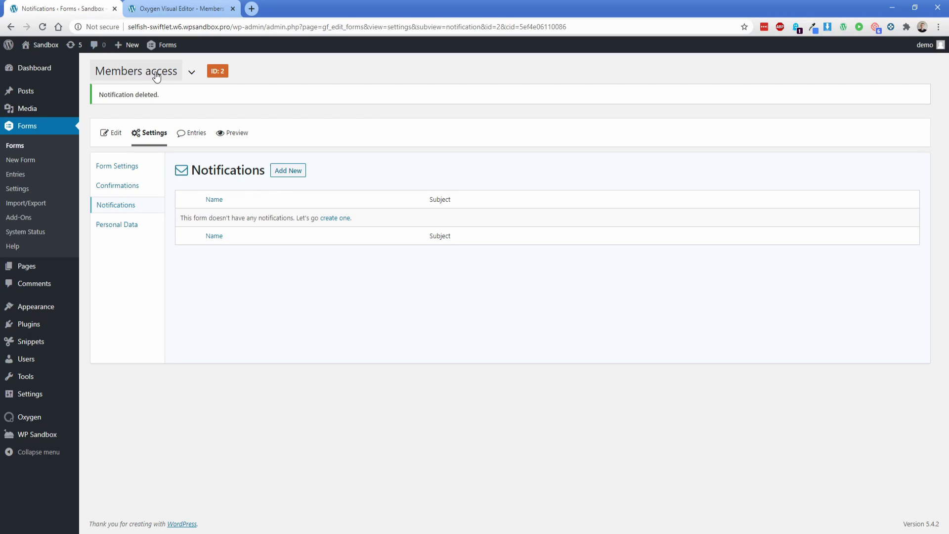
click(193, 12)
click(67, 174)
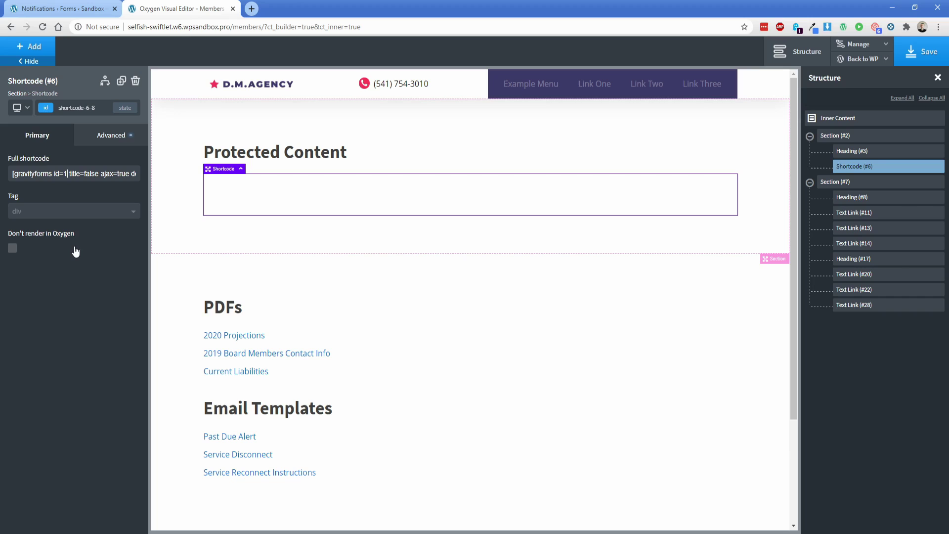
key(BackSpace)
text(2)
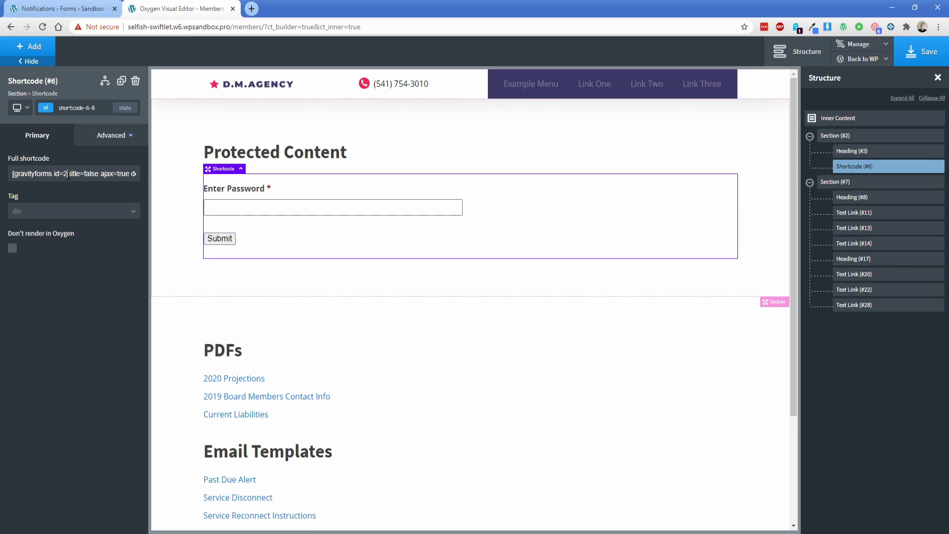
drag(67, 174, 99, 177)
click(128, 174)
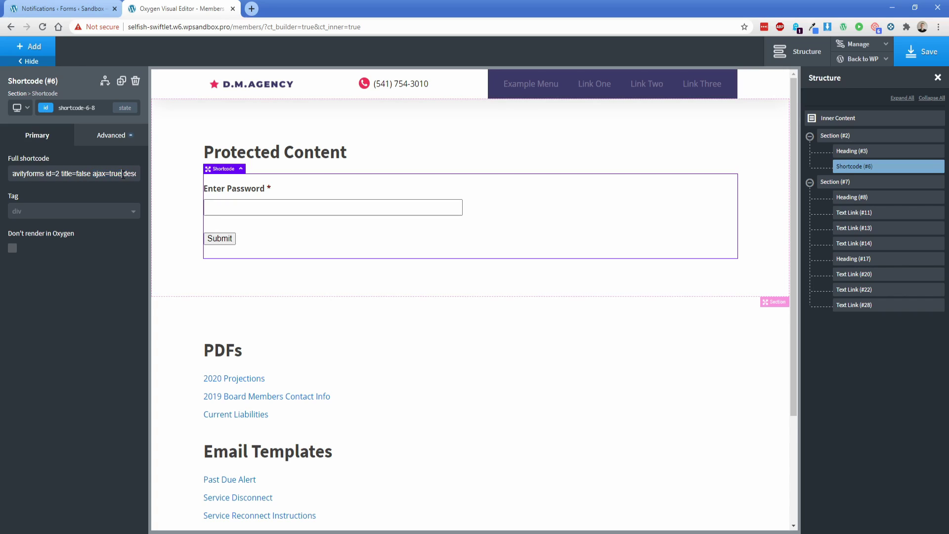
drag(122, 174, 144, 174)
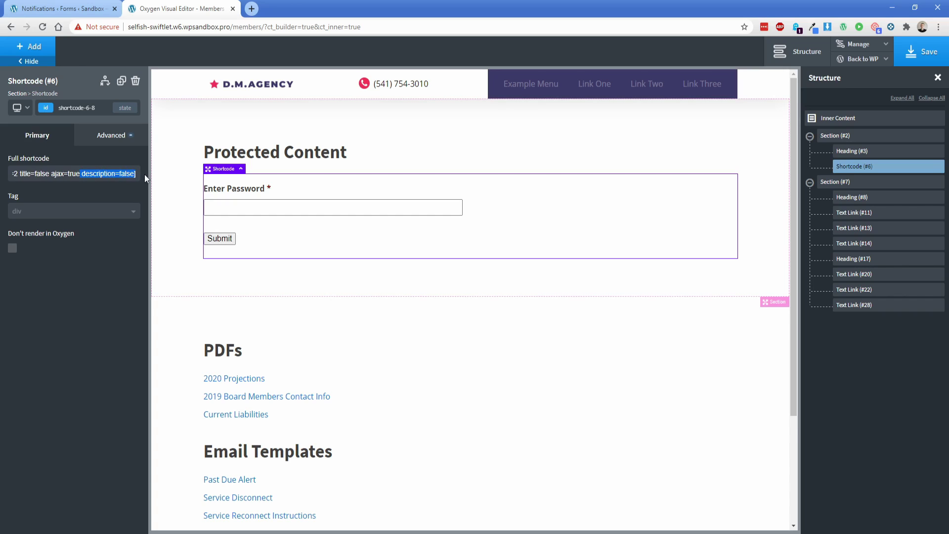
click(182, 212)
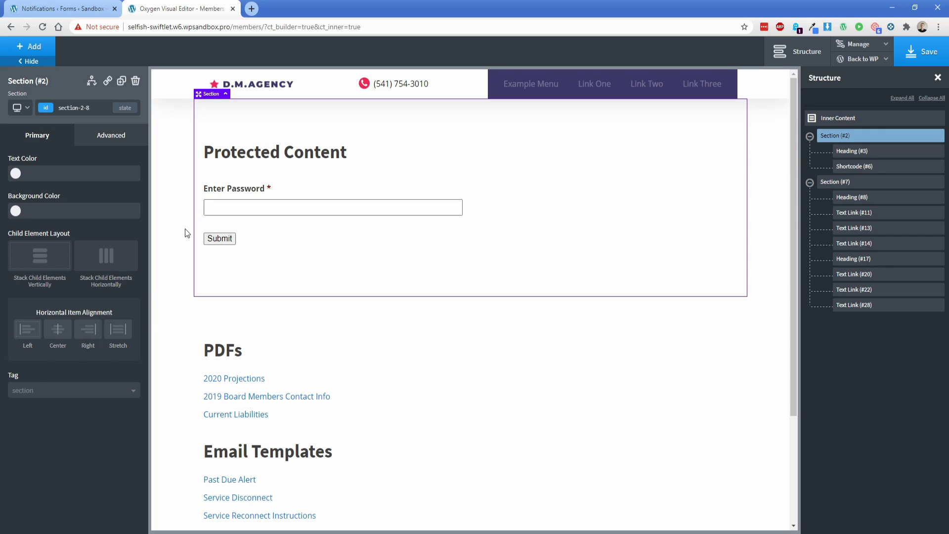
Step: Give the Protected Content section an Access Code != members password display condition
click(91, 85)
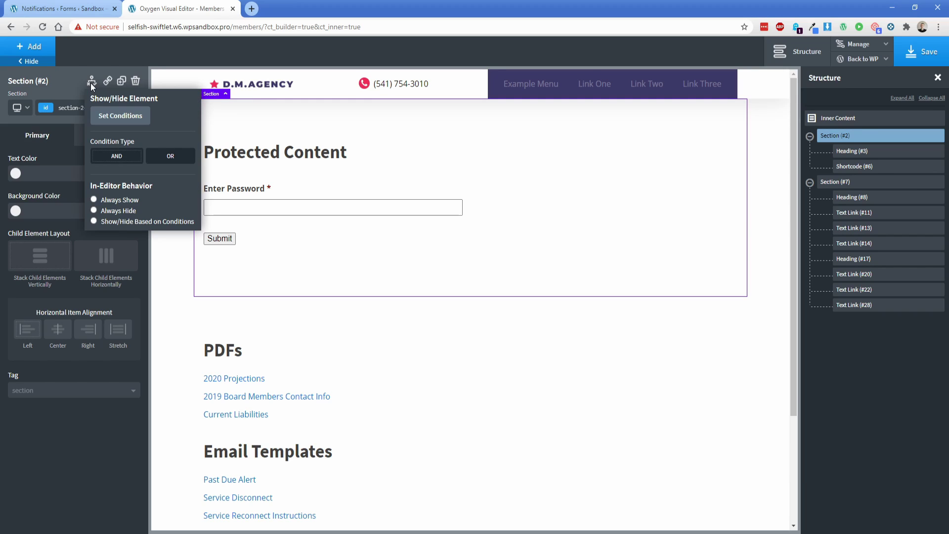
click(119, 110)
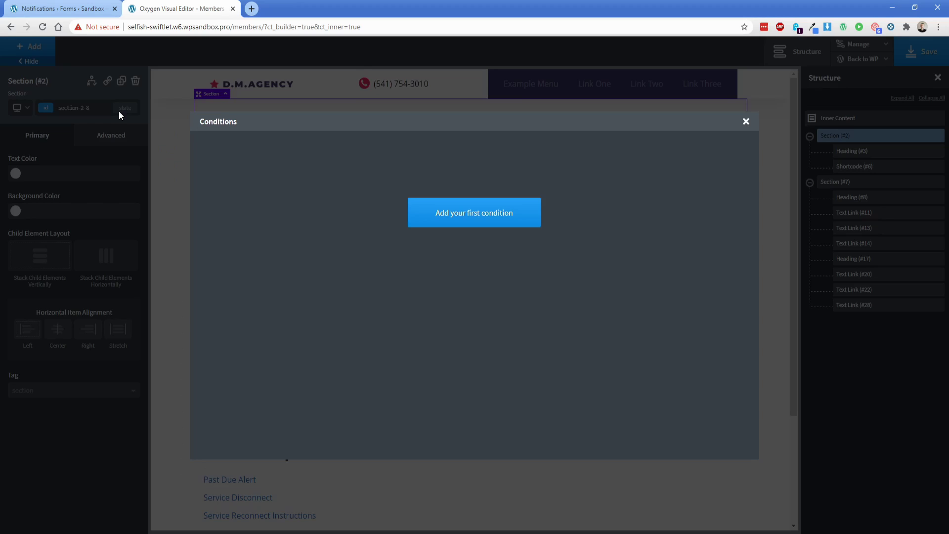
click(438, 211)
click(282, 163)
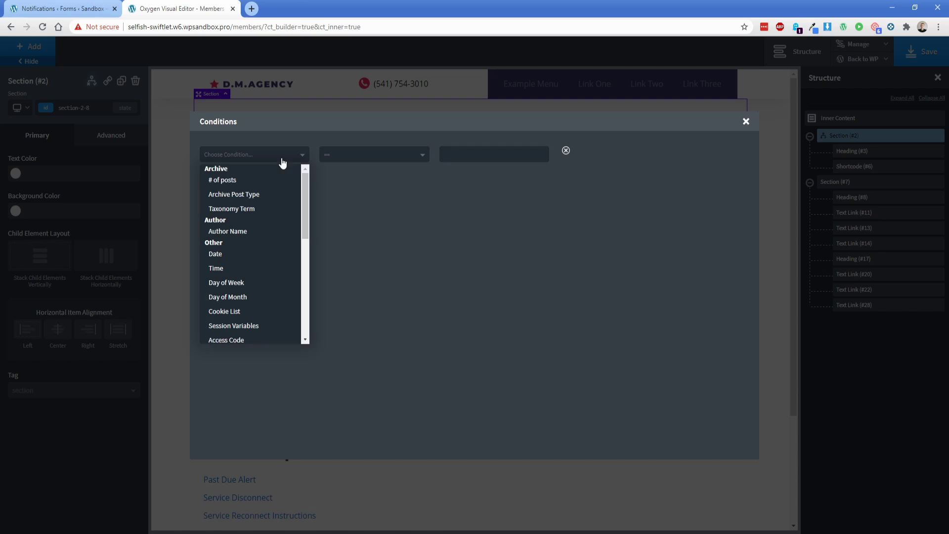
scroll(239, 277, down, 1)
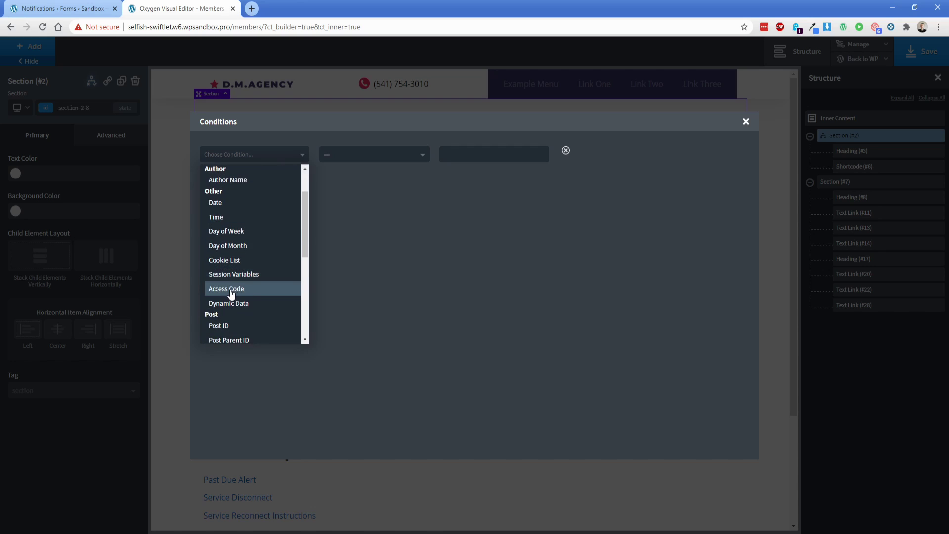
click(231, 291)
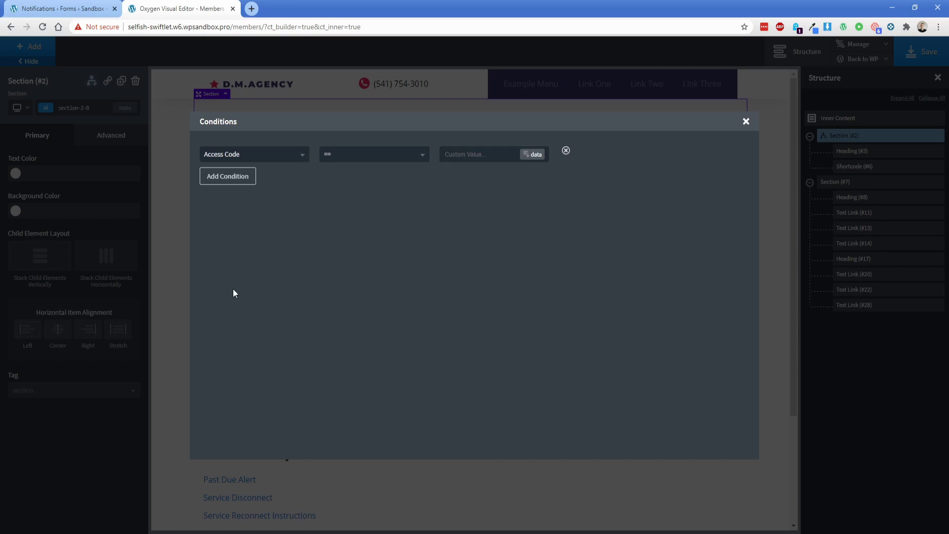
click(338, 163)
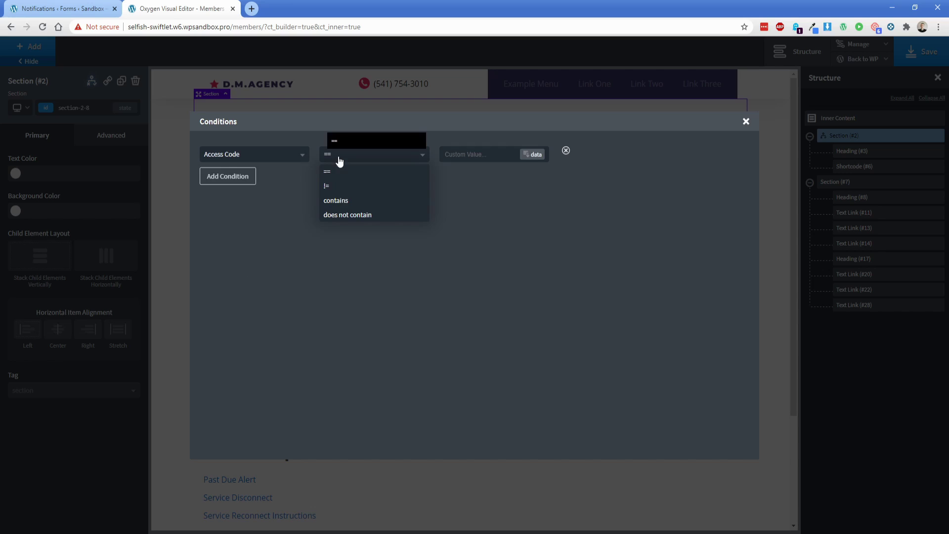
click(327, 190)
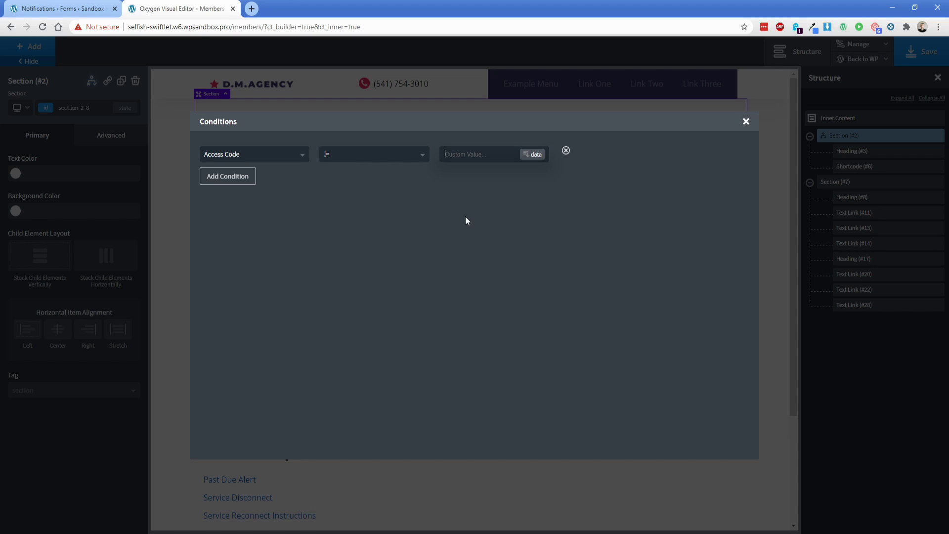
text(letmein)
double_click(454, 155)
Step: Give the PDFs and Email Templates section an Access Code == members password condition and save
click(746, 121)
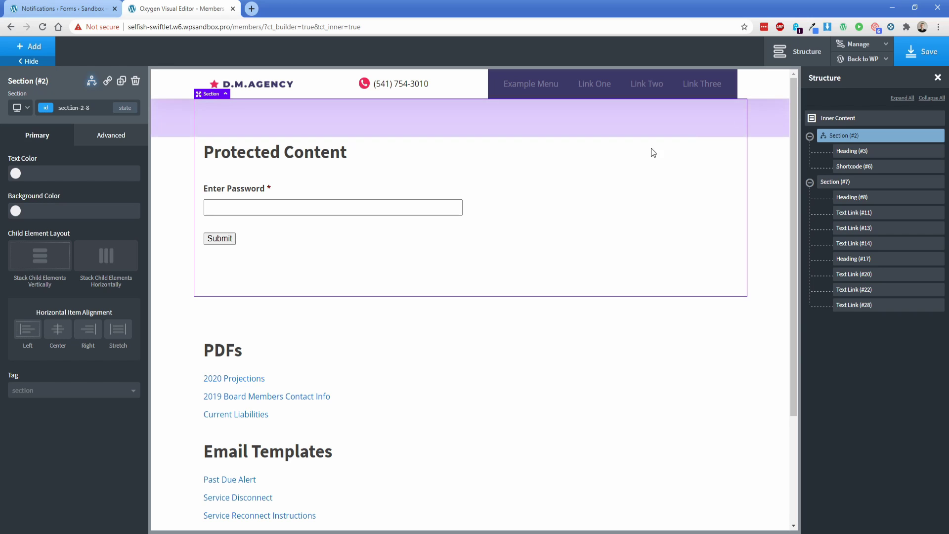
click(180, 315)
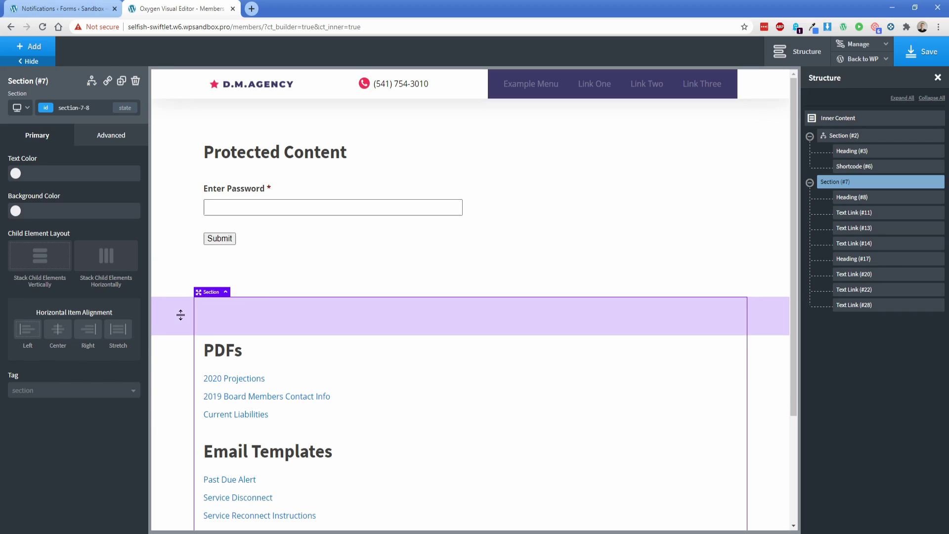
click(91, 81)
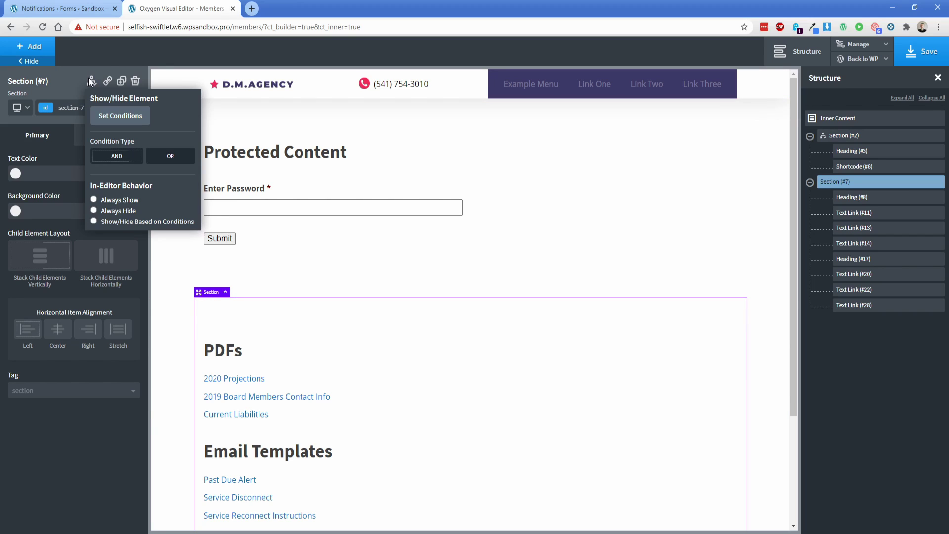
click(121, 117)
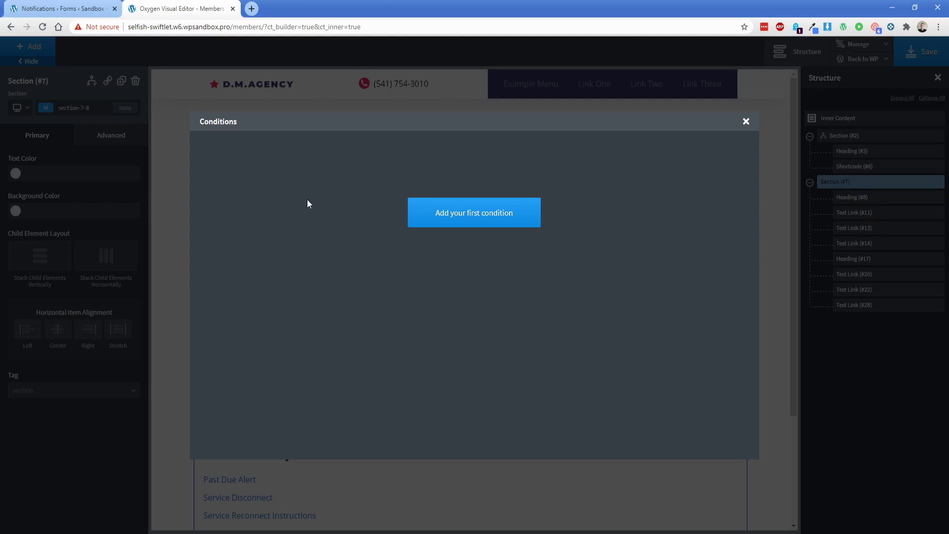
click(450, 221)
click(270, 161)
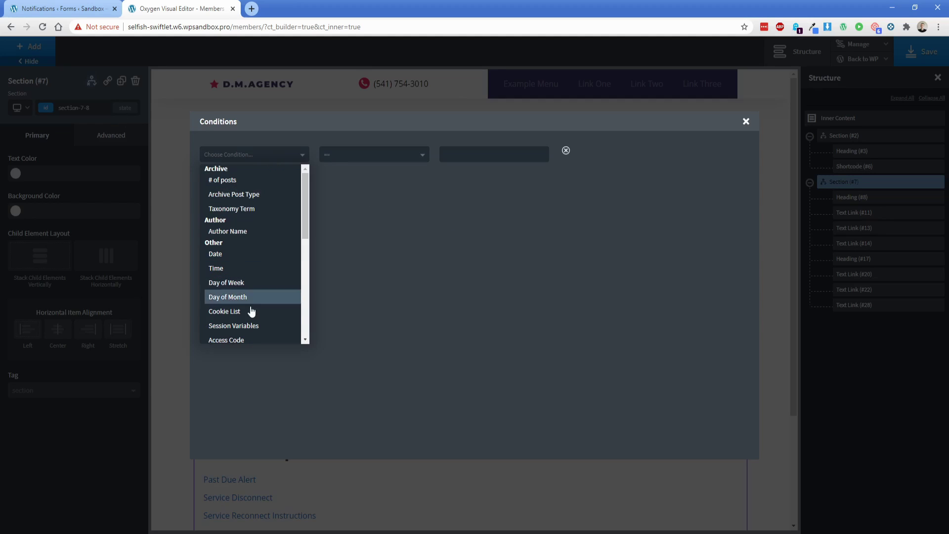
click(245, 339)
click(328, 159)
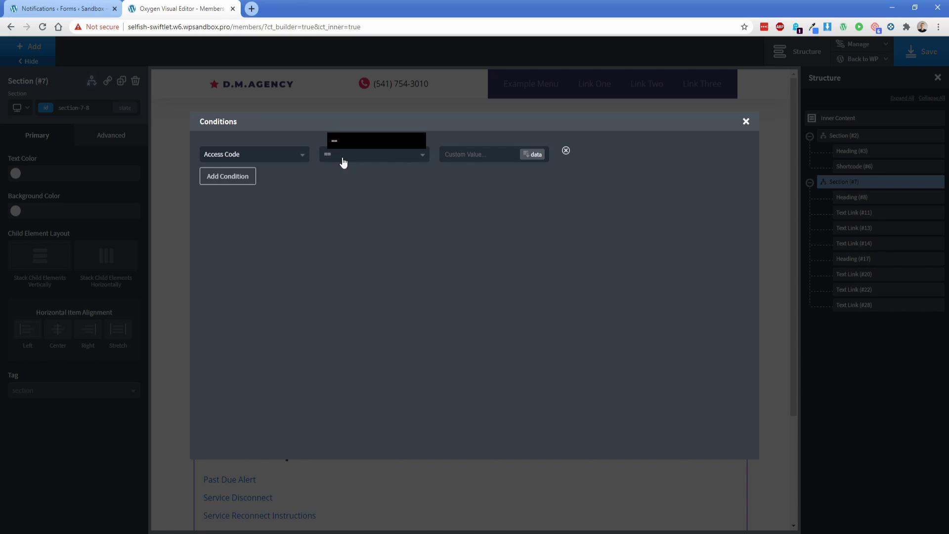
click(342, 162)
click(468, 156)
text(letmein)
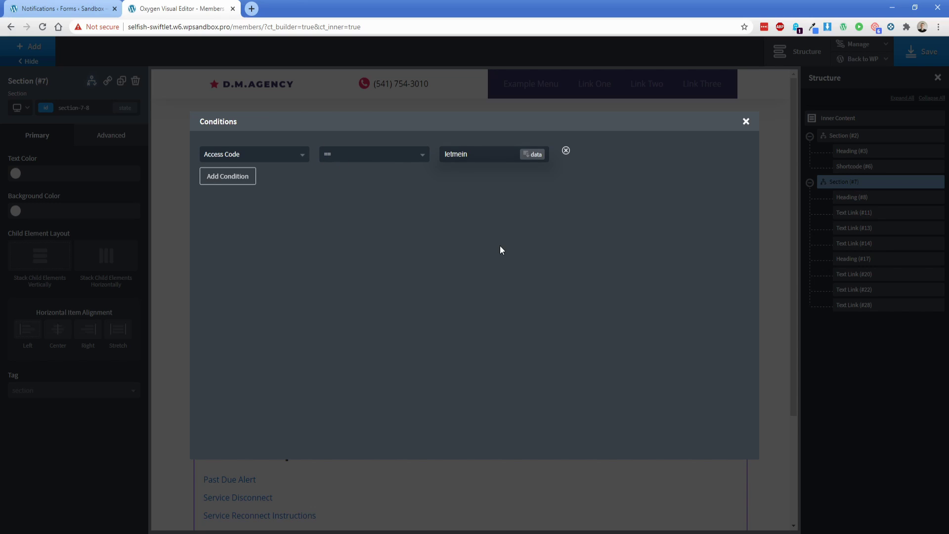
click(745, 122)
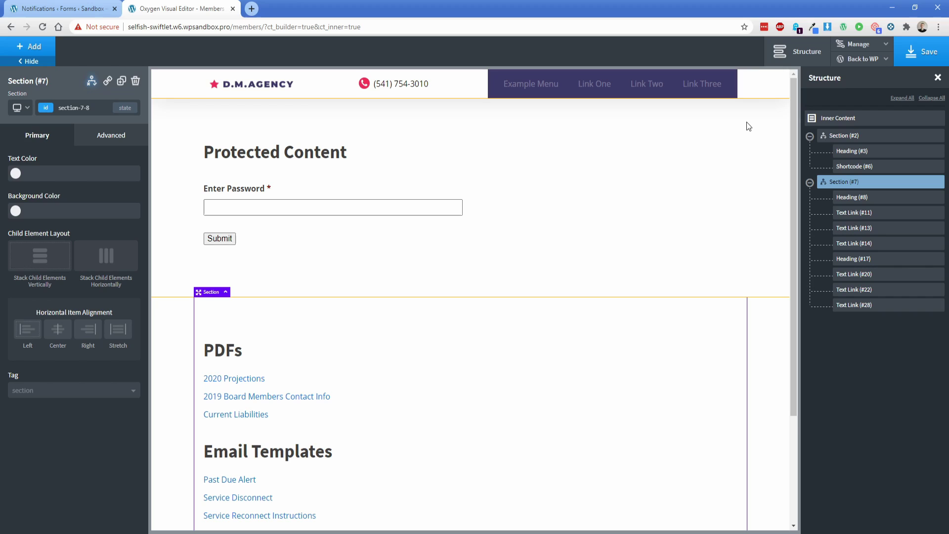
click(916, 54)
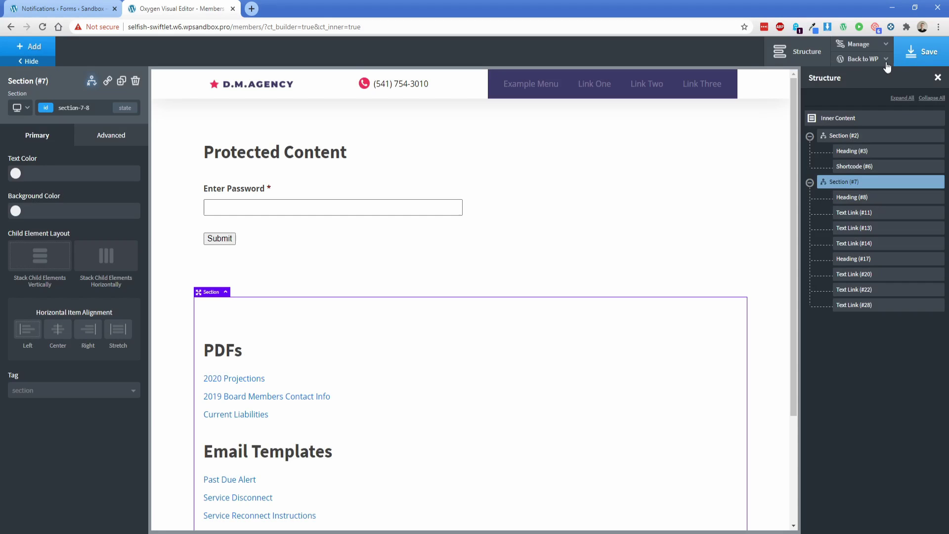
Step: On the front-end Members page, submit the members password and highlight the revealed PDFs and Email Templates links
click(862, 59)
click(850, 92)
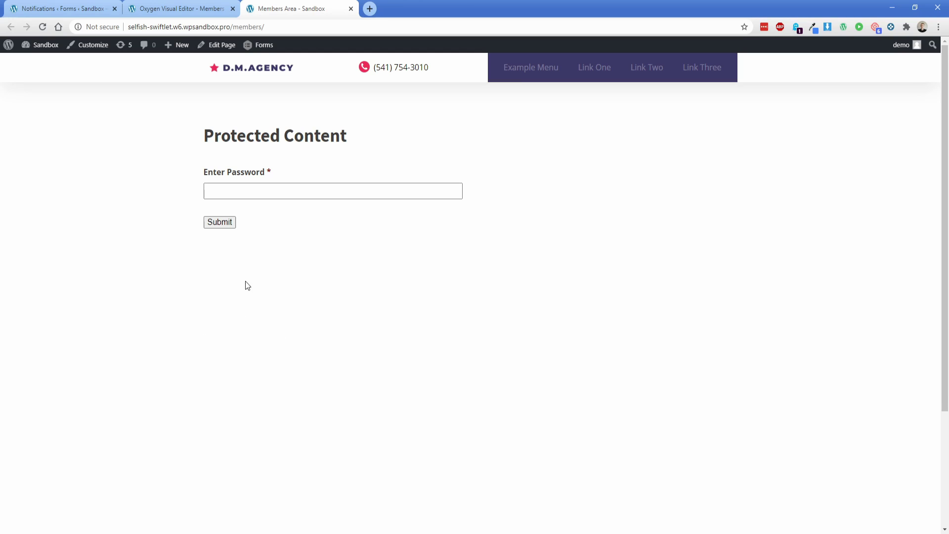
click(261, 190)
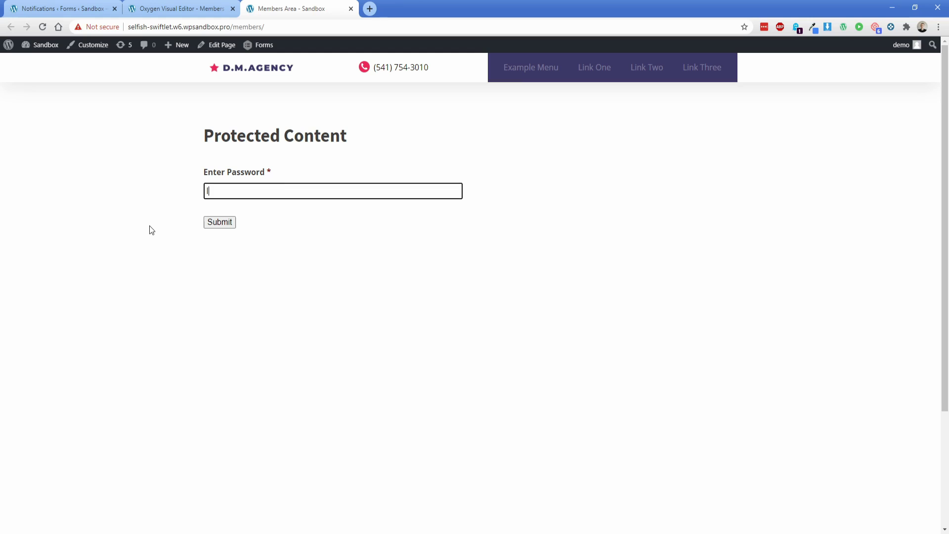
text(letmein)
click(216, 223)
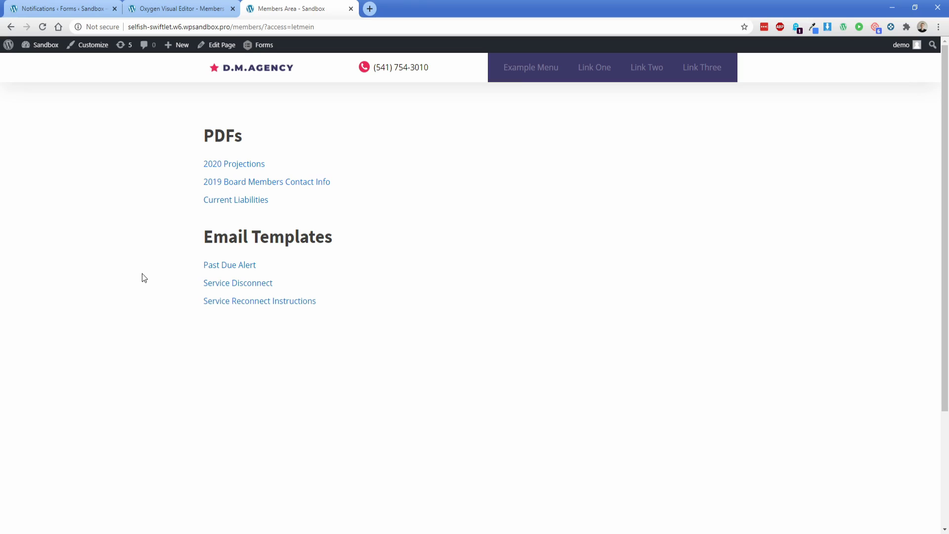
drag(204, 129, 347, 299)
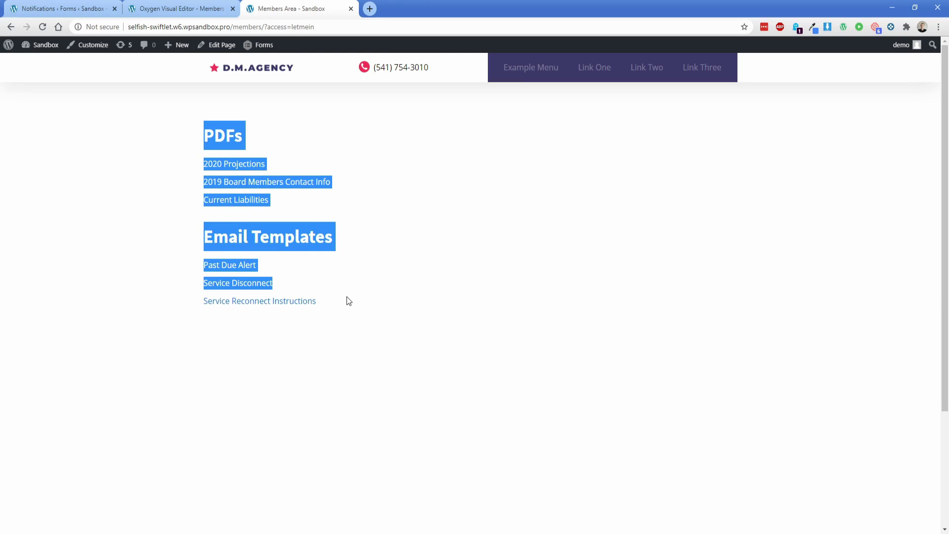
click(349, 303)
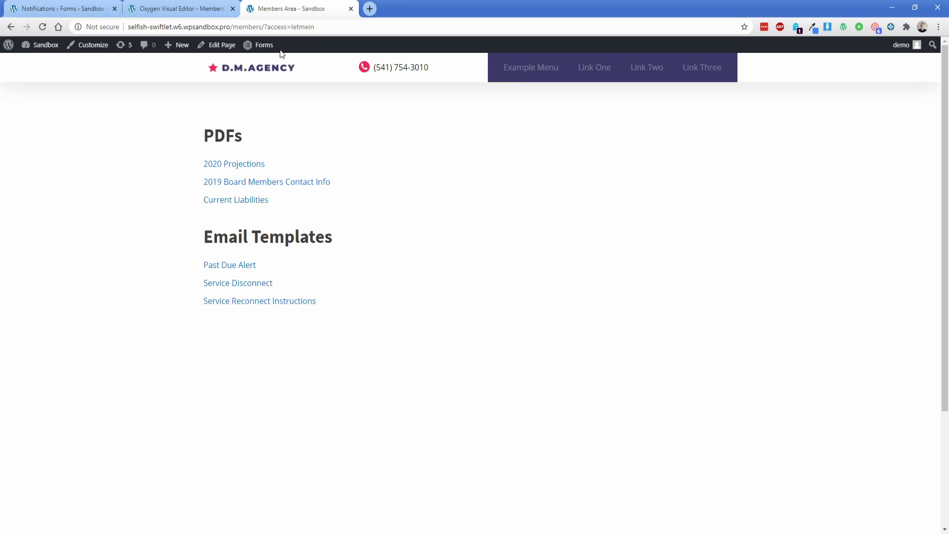
drag(264, 26, 380, 32)
key(BackSpace)
key(Return)
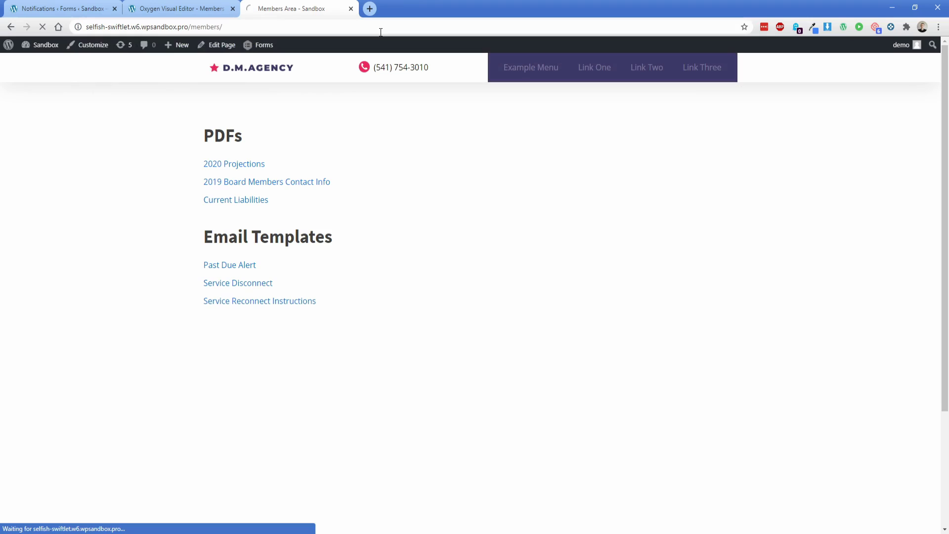
click(348, 188)
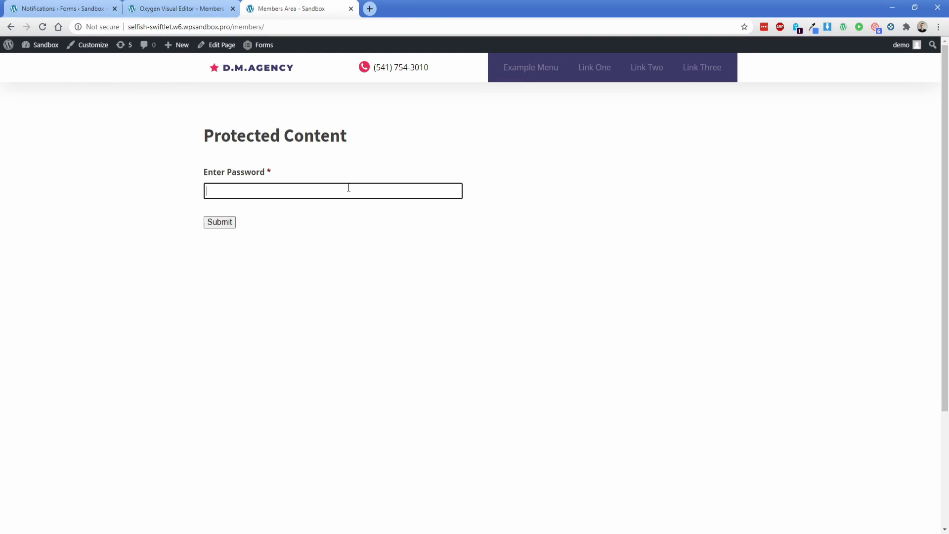